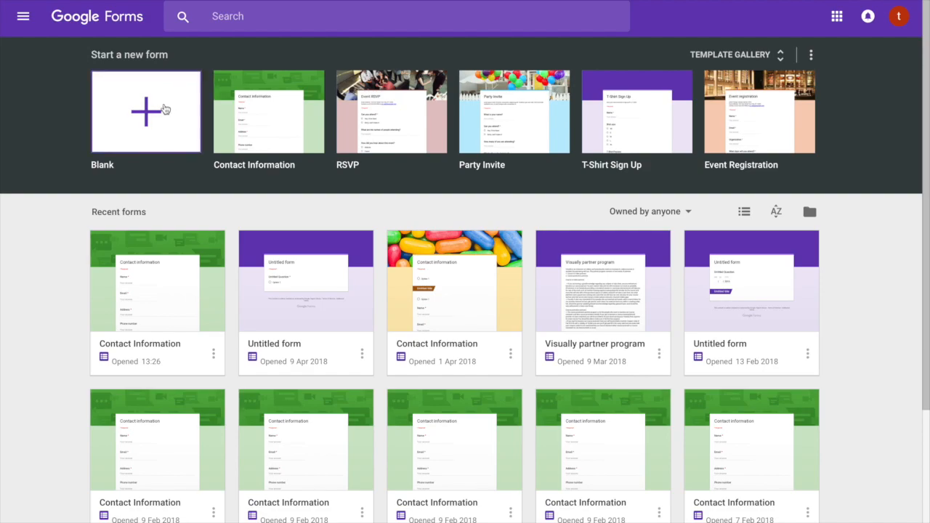
Create a blank form titled 'contact us' with the description 'Please explain your message in detail'
{"action": "left_click", "coordinate": [127, 122]}
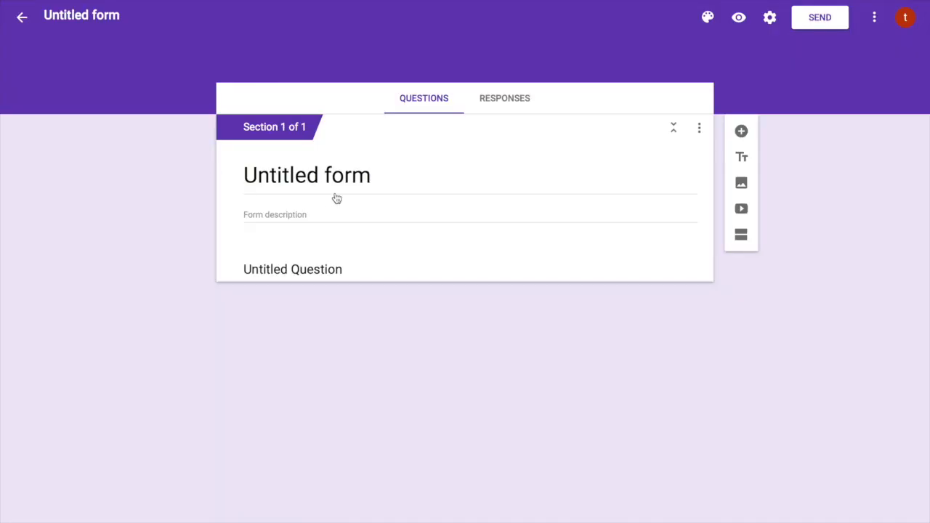
{"action": "left_click", "coordinate": [379, 151]}
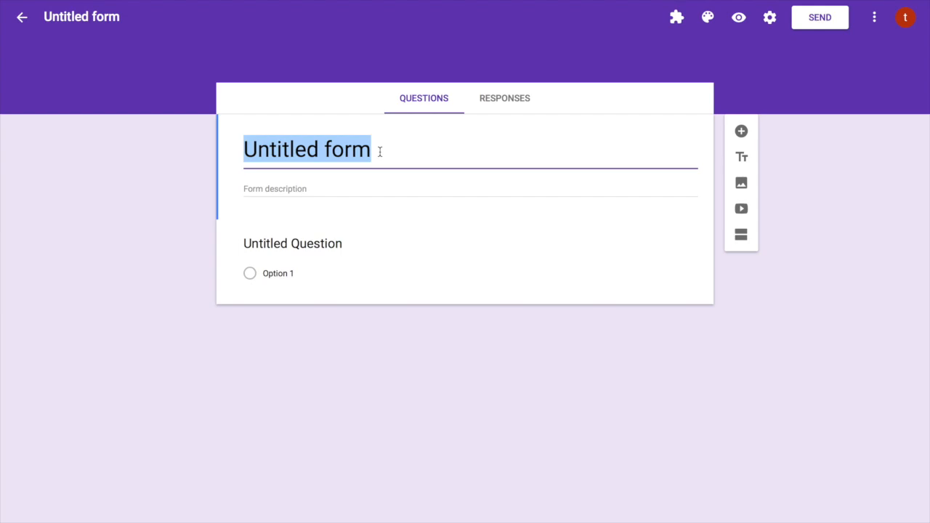
{"action": "key", "text": "BackSpace"}
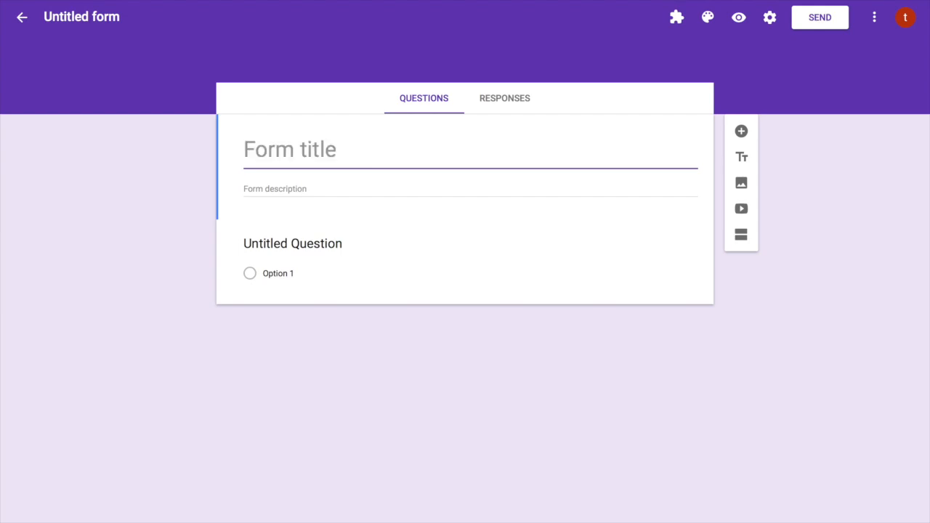
{"action": "type", "text": "conta"}
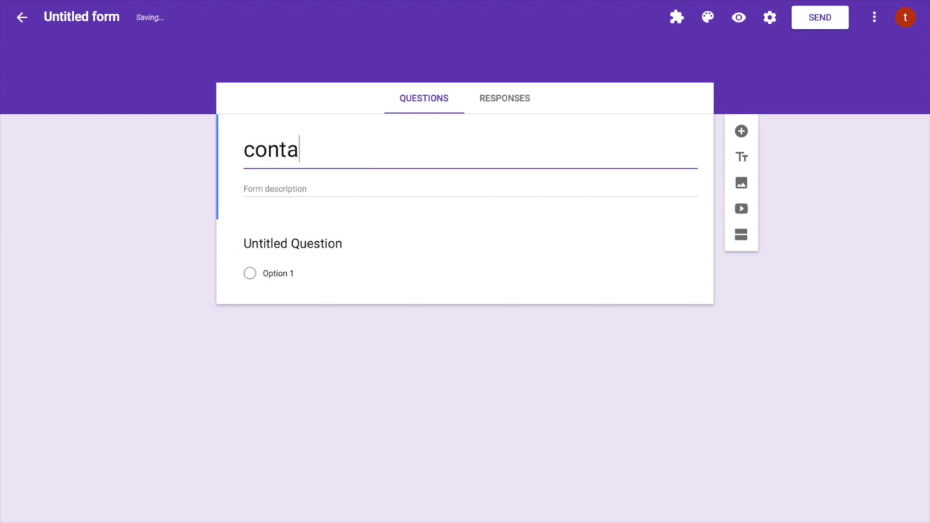
{"action": "type", "text": "ct us"}
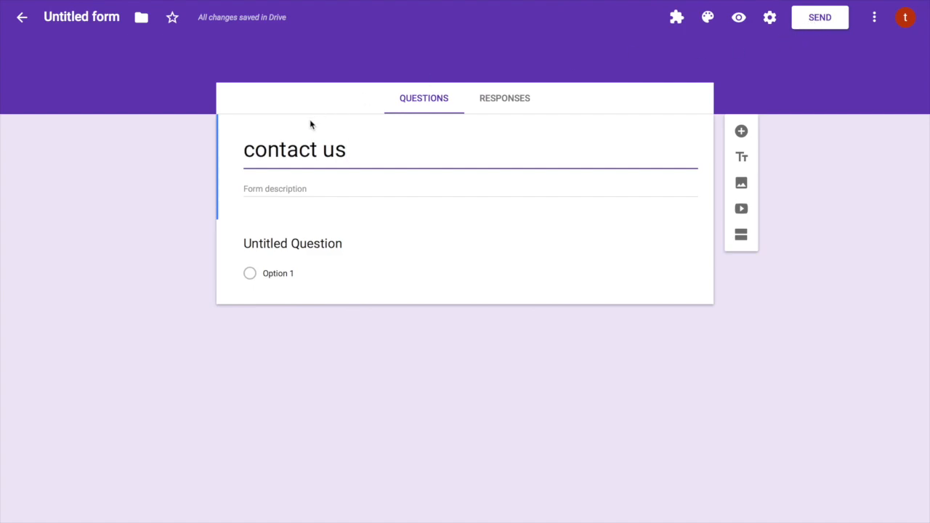
{"action": "left_click", "coordinate": [319, 190]}
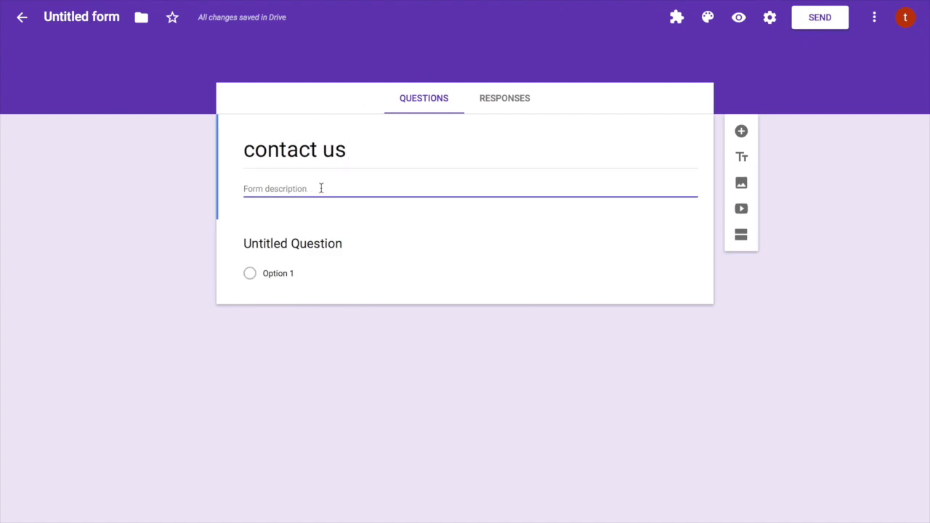
{"action": "type", "text": "Please "}
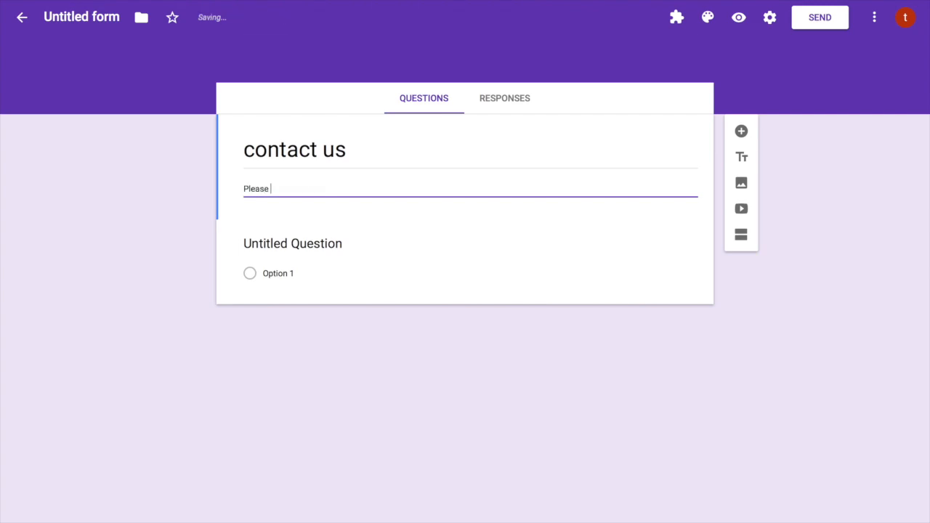
{"action": "type", "text": "explain your message in deta"}
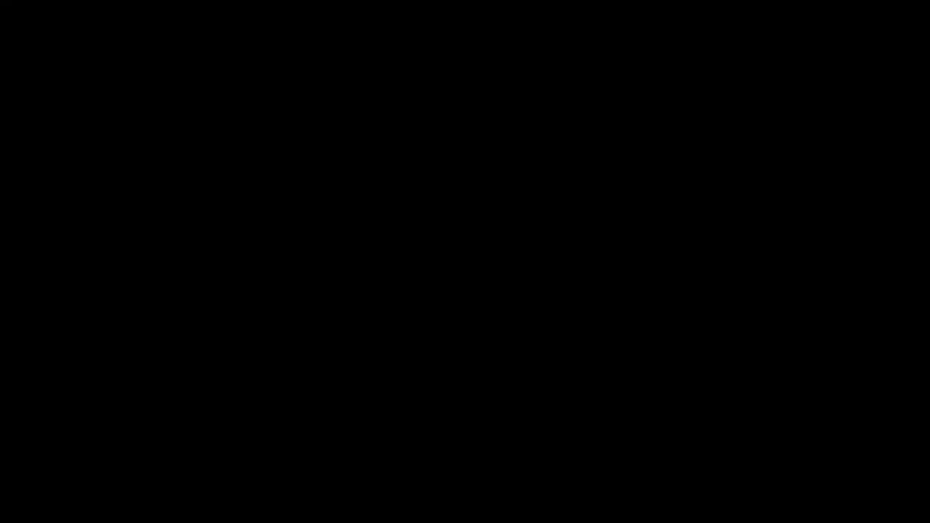
Finish the description, make the first question a short-answer 'Name', and add an 'Email address' question
{"action": "type", "text": "il"}
{"action": "left_click", "coordinate": [333, 242]}
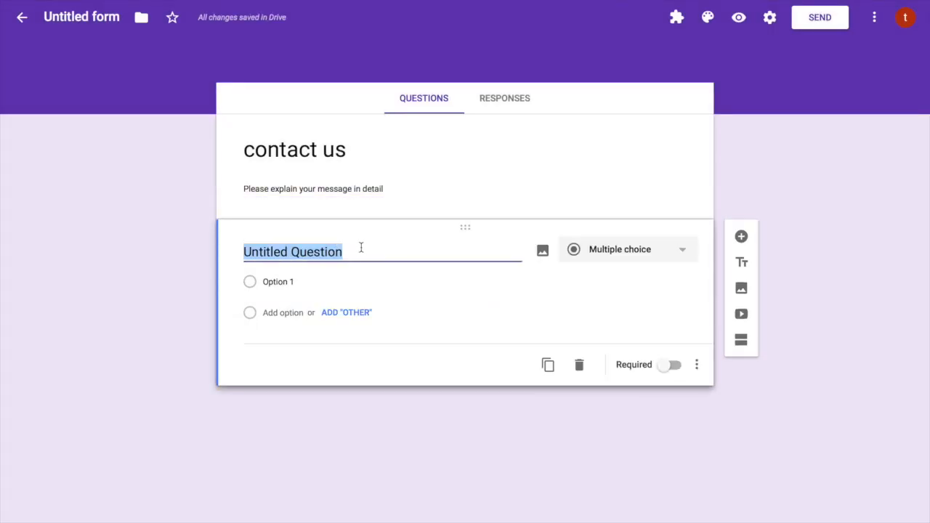
{"action": "key", "text": "BackSpace"}
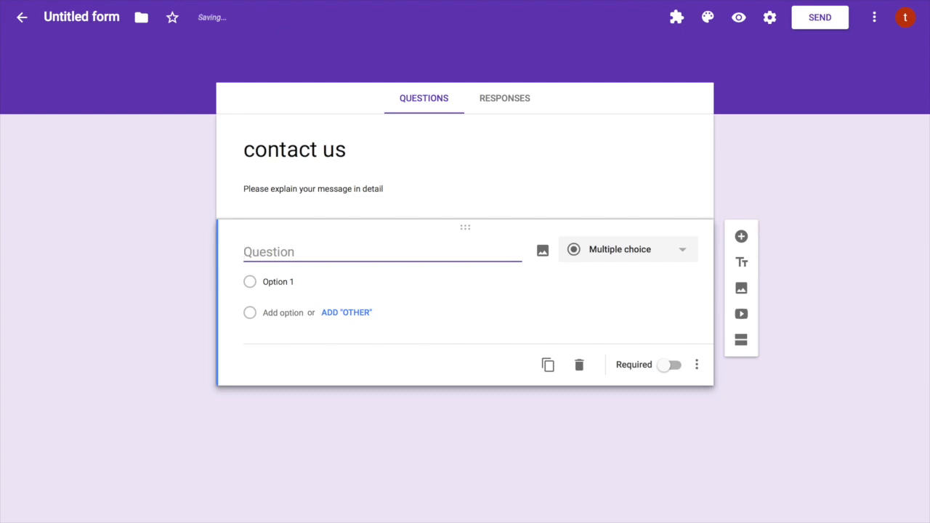
{"action": "type", "text": "Name"}
{"action": "left_click", "coordinate": [593, 258]}
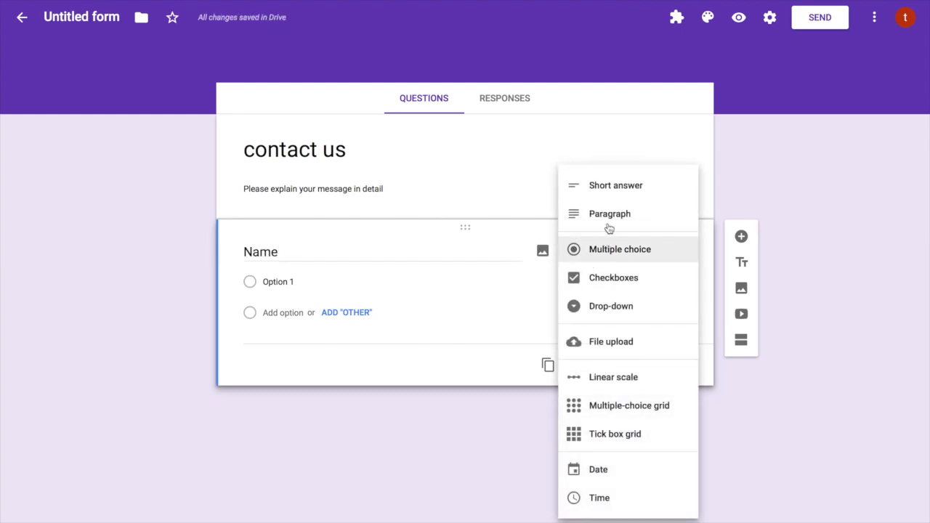
{"action": "left_click", "coordinate": [618, 190]}
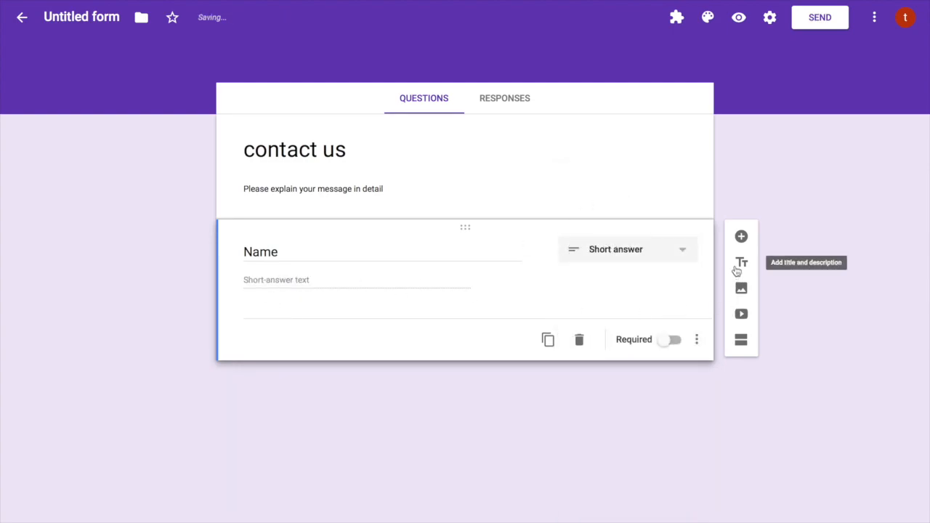
{"action": "left_click", "coordinate": [742, 238]}
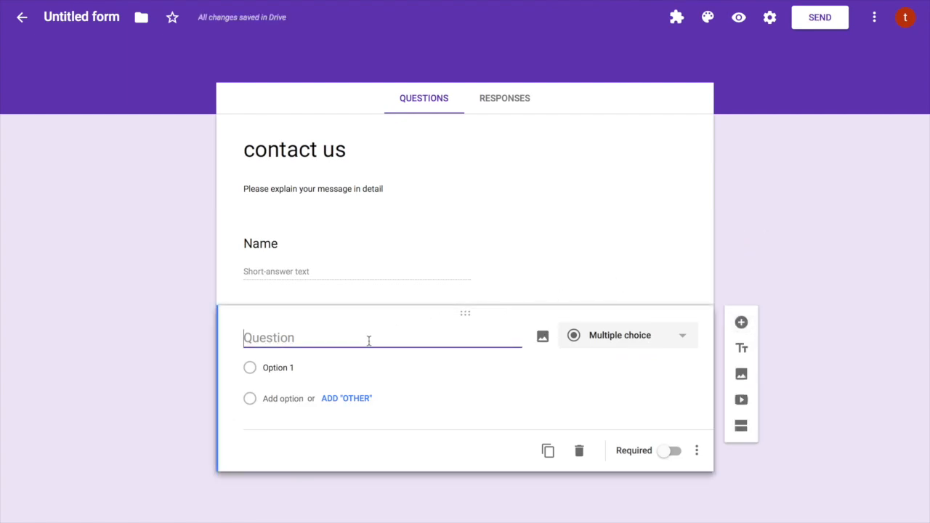
{"action": "type", "text": "Emai"}
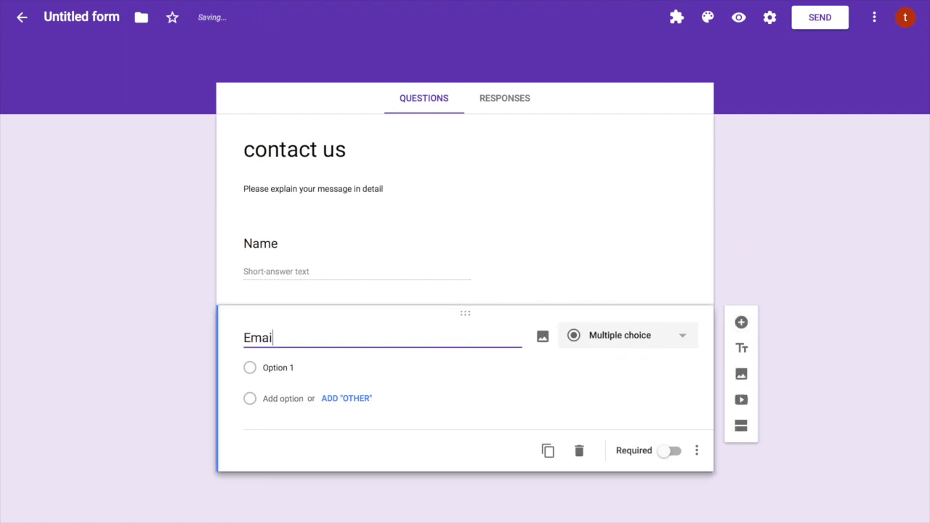
{"action": "type", "text": "l "}
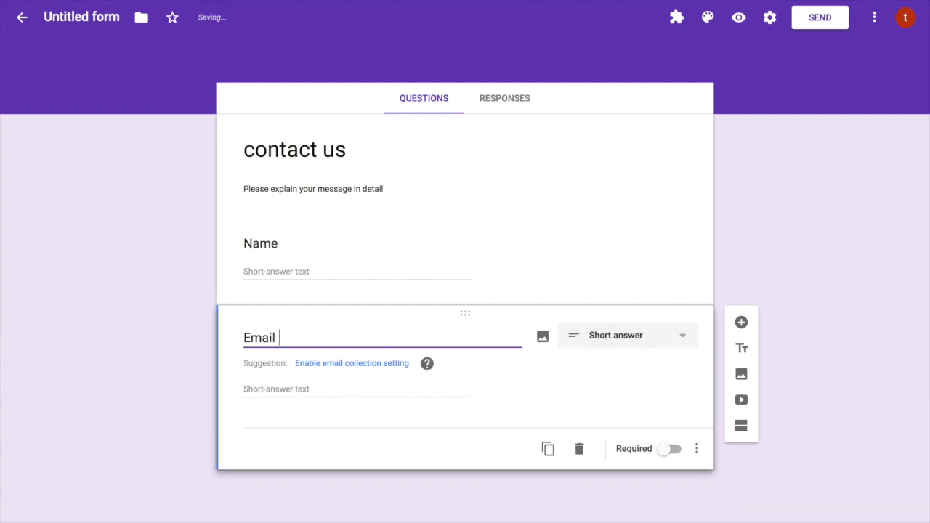
{"action": "type", "text": "address"}
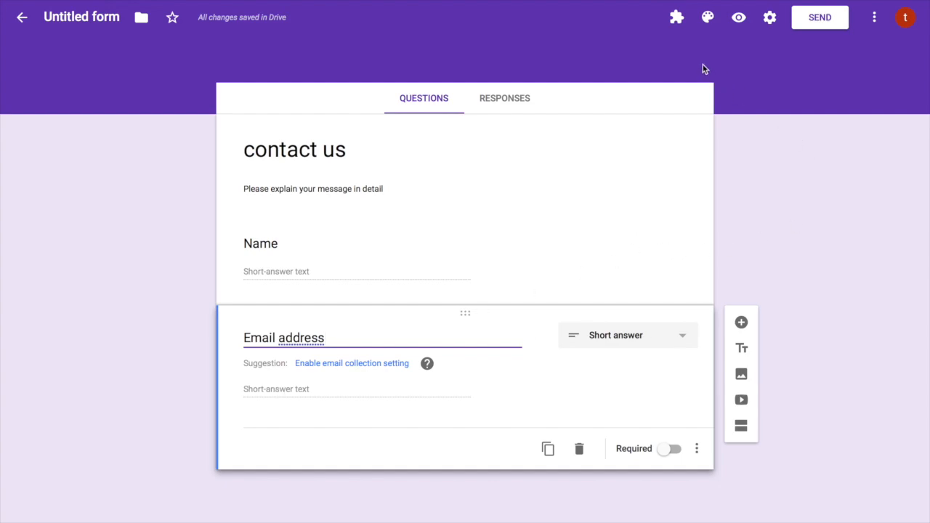
Turn on collecting respondents' email addresses in the form settings and save
{"action": "left_click", "coordinate": [772, 23]}
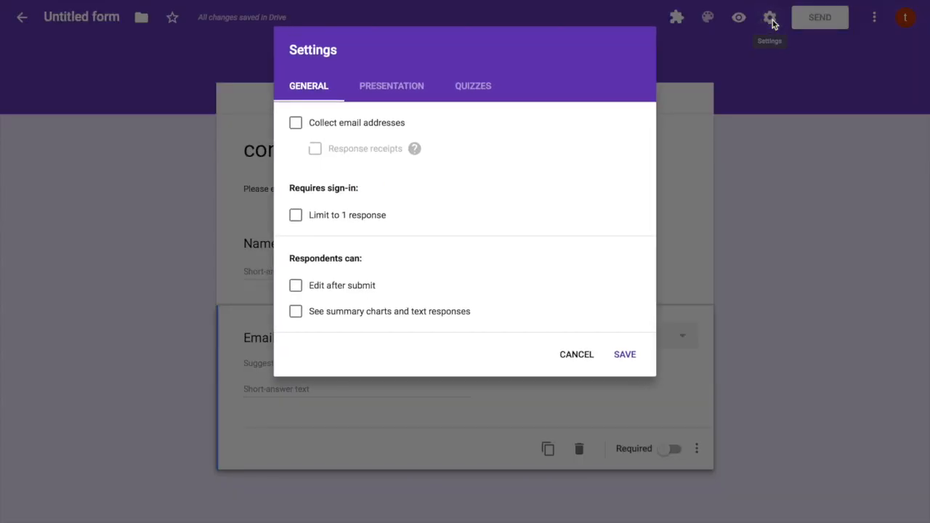
{"action": "left_click", "coordinate": [298, 128]}
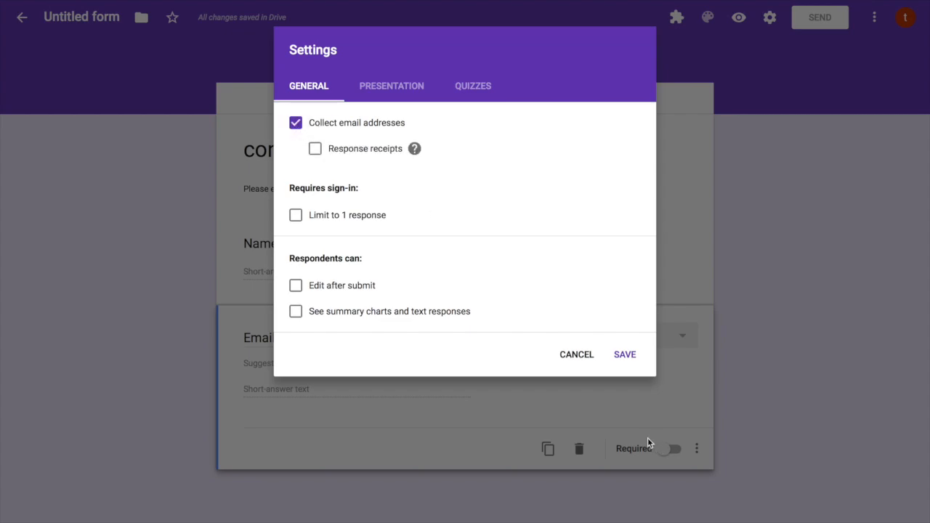
{"action": "left_click", "coordinate": [573, 353]}
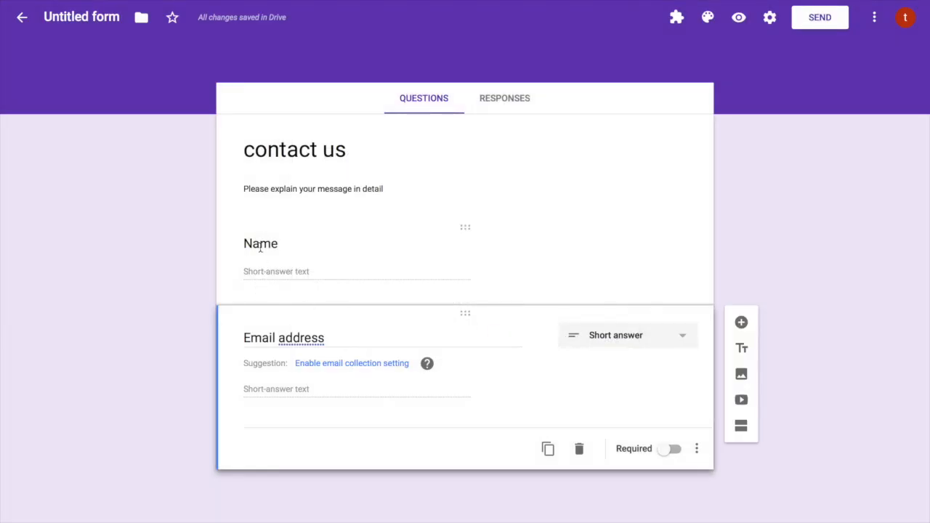
{"action": "left_click", "coordinate": [771, 18]}
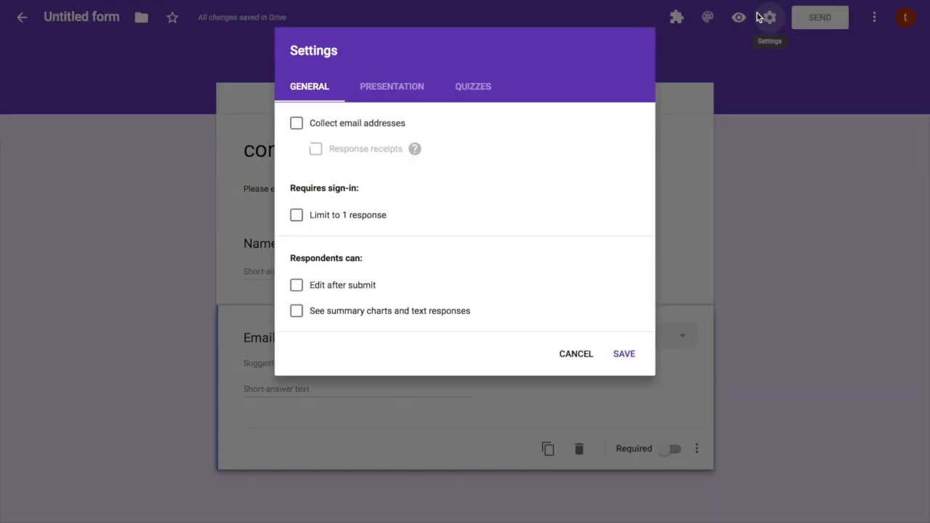
{"action": "left_click", "coordinate": [296, 125]}
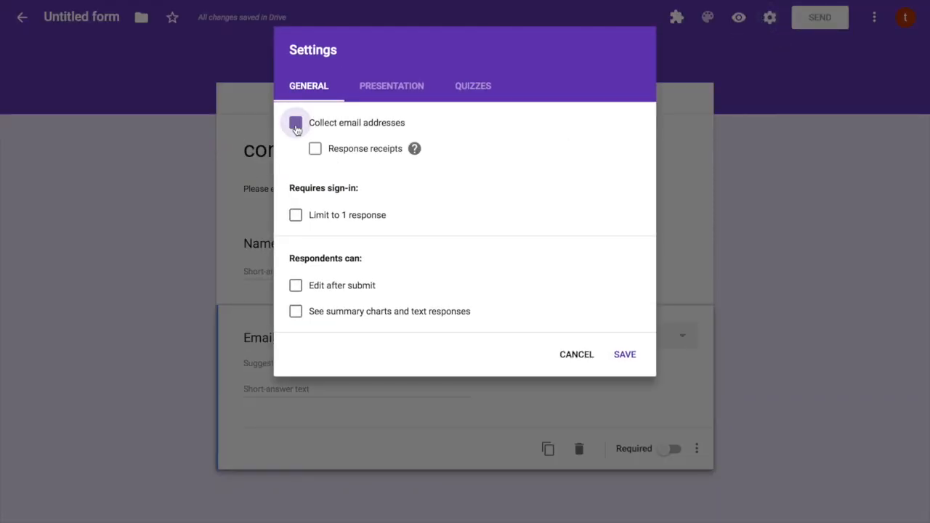
{"action": "left_click", "coordinate": [625, 355]}
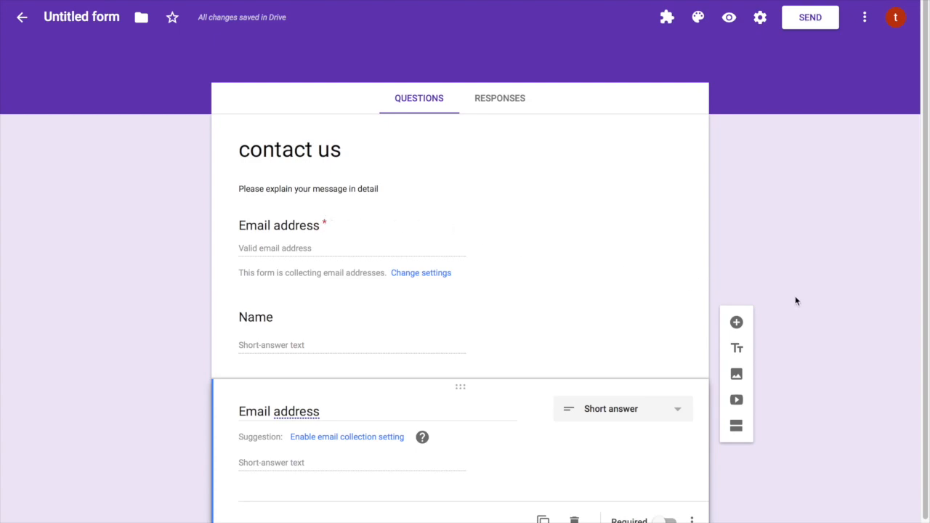
Turn email collection back off in the settings and save
{"action": "scroll", "coordinate": [390, 215], "scroll_direction": "down", "scroll_amount": 1}
{"action": "scroll", "coordinate": [637, 355], "scroll_direction": "down", "scroll_amount": 1}
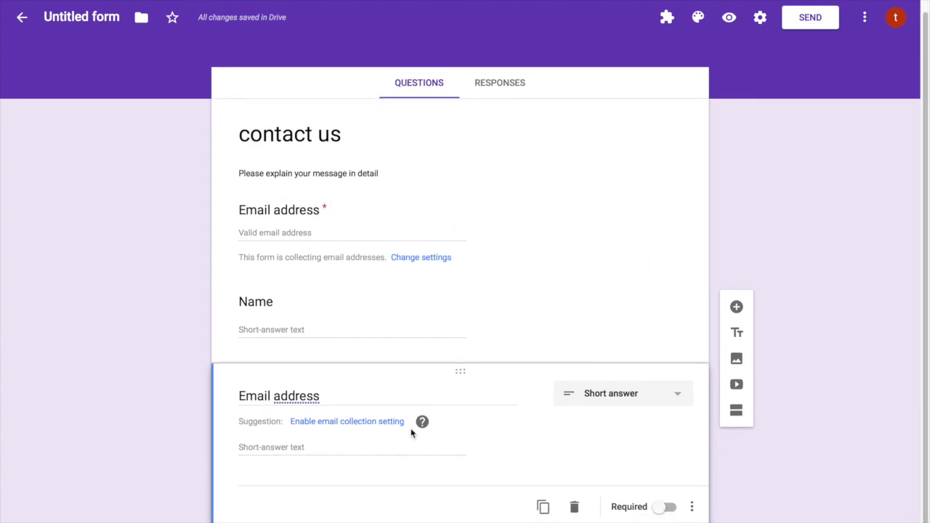
{"action": "left_click", "coordinate": [759, 21]}
{"action": "left_click", "coordinate": [291, 124]}
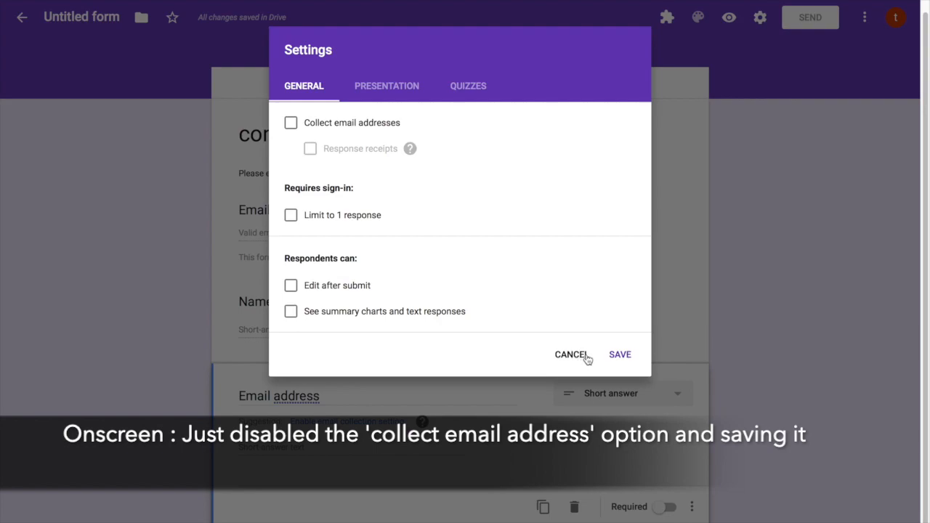
{"action": "left_click", "coordinate": [625, 355]}
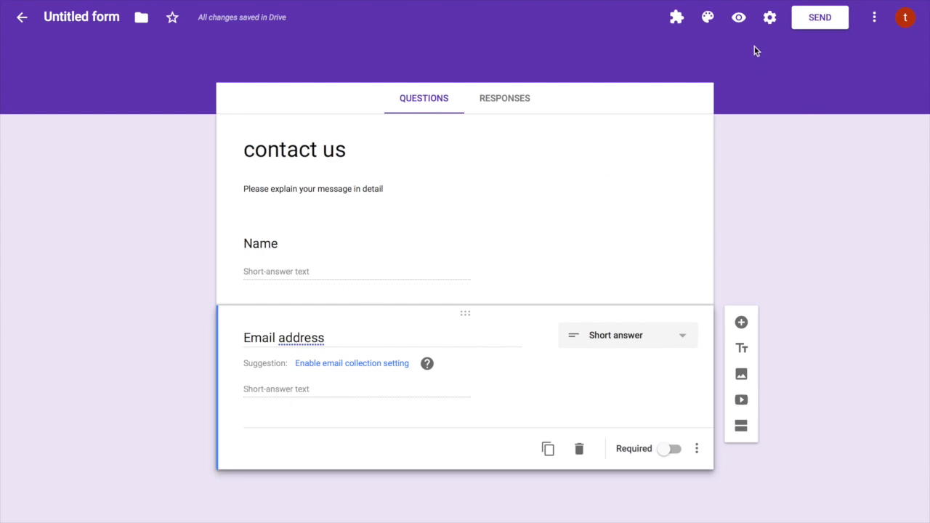
{"action": "left_click", "coordinate": [741, 19]}
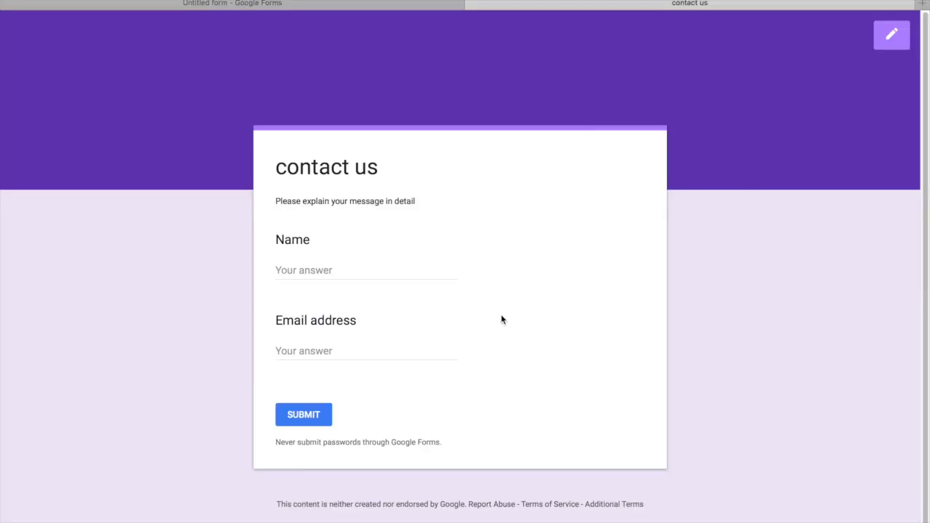
{"action": "left_click", "coordinate": [353, 349]}
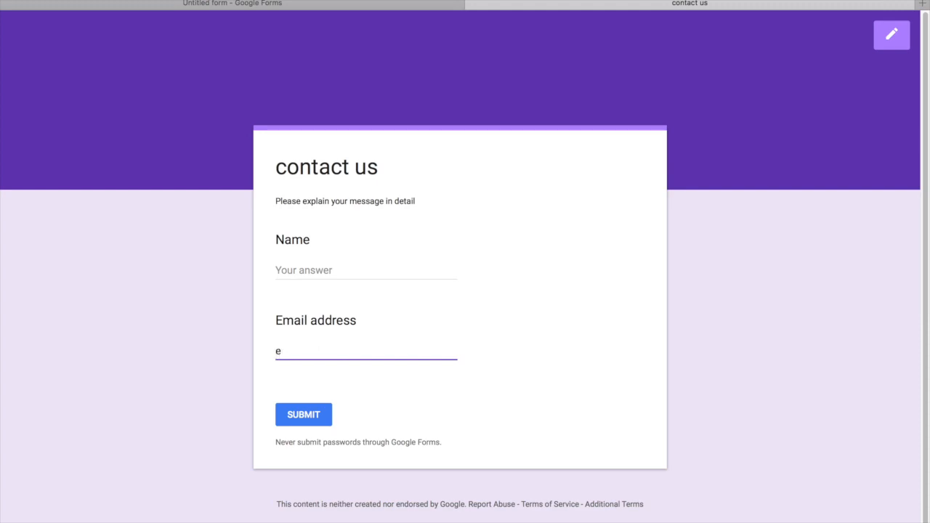
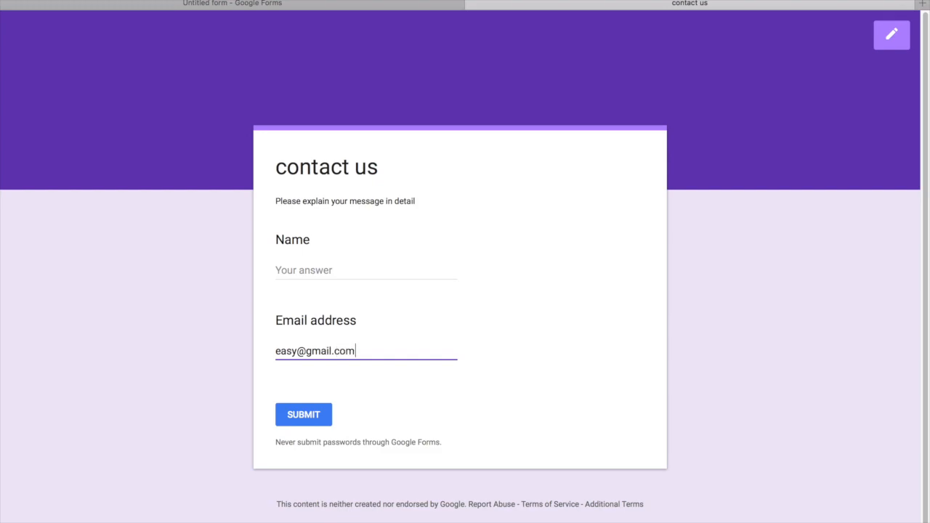
{"action": "type", "text": "123"}
Add response validation requiring the Email address answer to be Text > Email address
{"action": "left_click", "coordinate": [307, 6]}
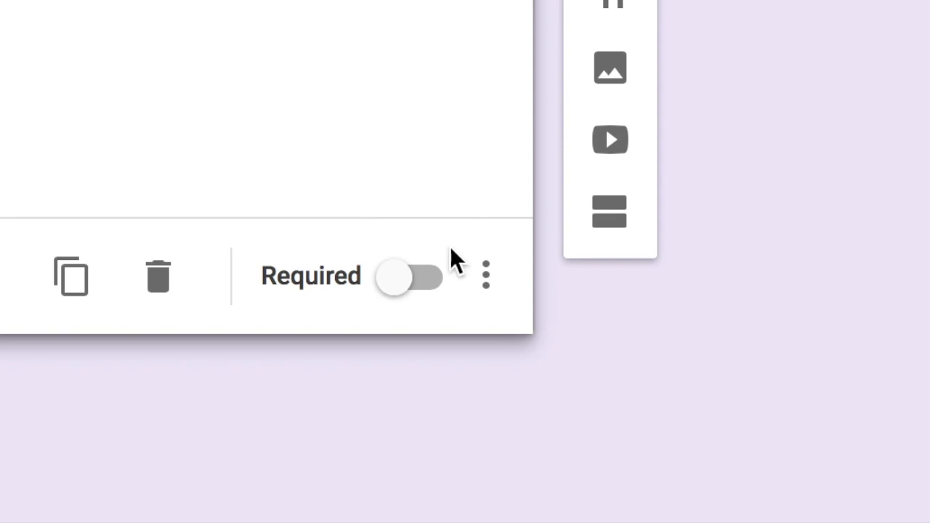
{"action": "left_click", "coordinate": [488, 283]}
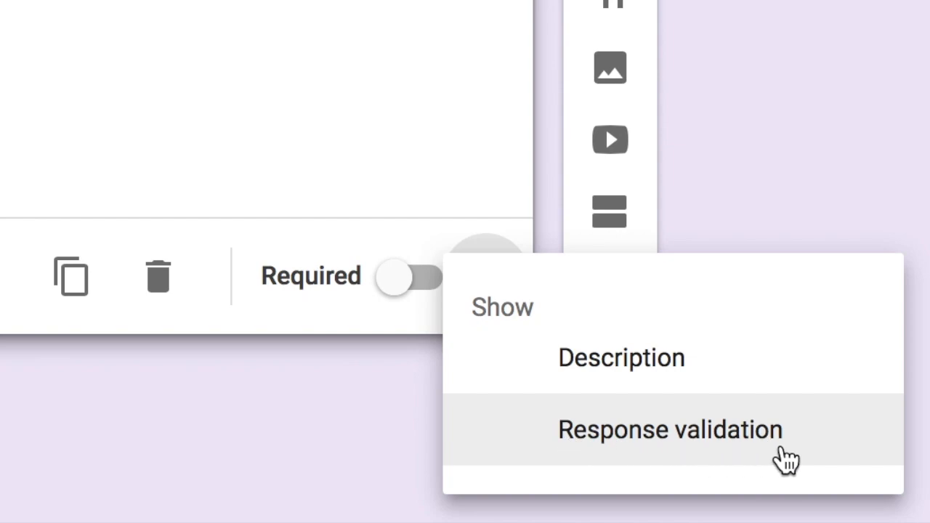
{"action": "left_click", "coordinate": [785, 458]}
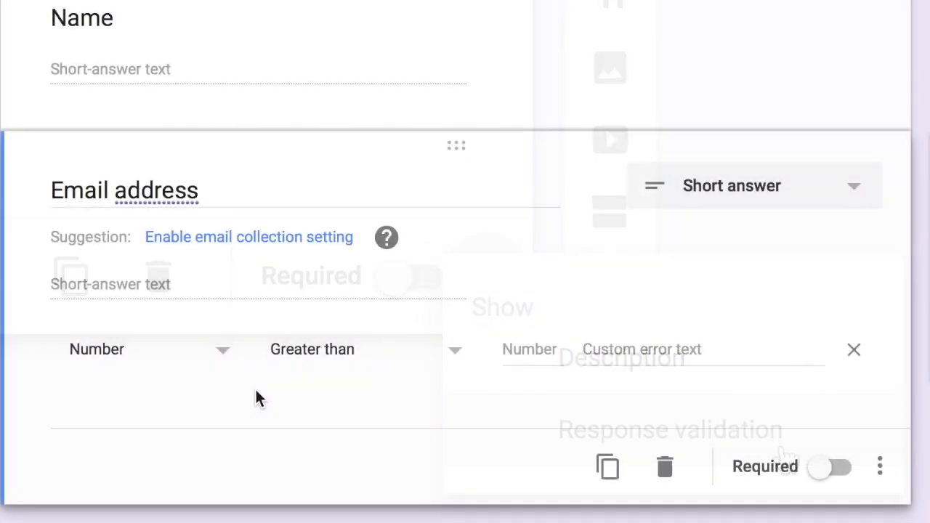
{"action": "left_click", "coordinate": [125, 359]}
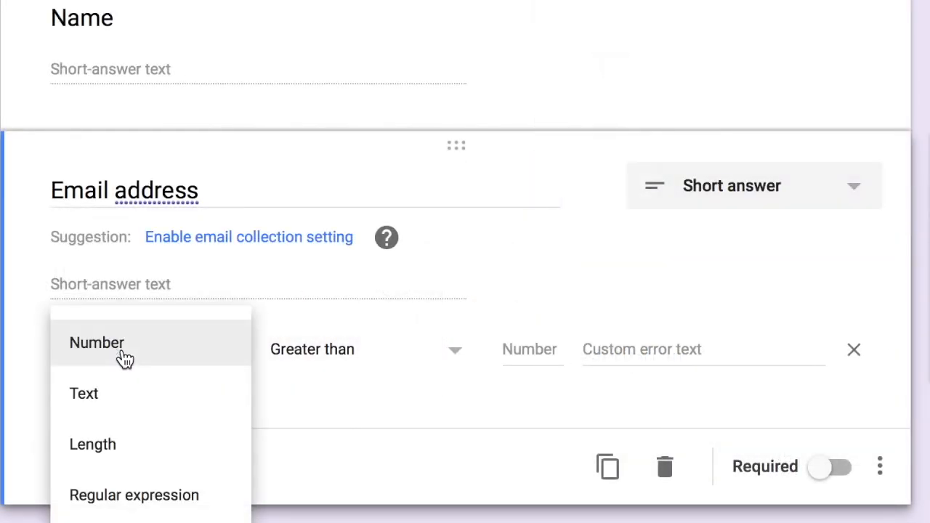
{"action": "left_click", "coordinate": [148, 411]}
{"action": "left_click", "coordinate": [402, 356]}
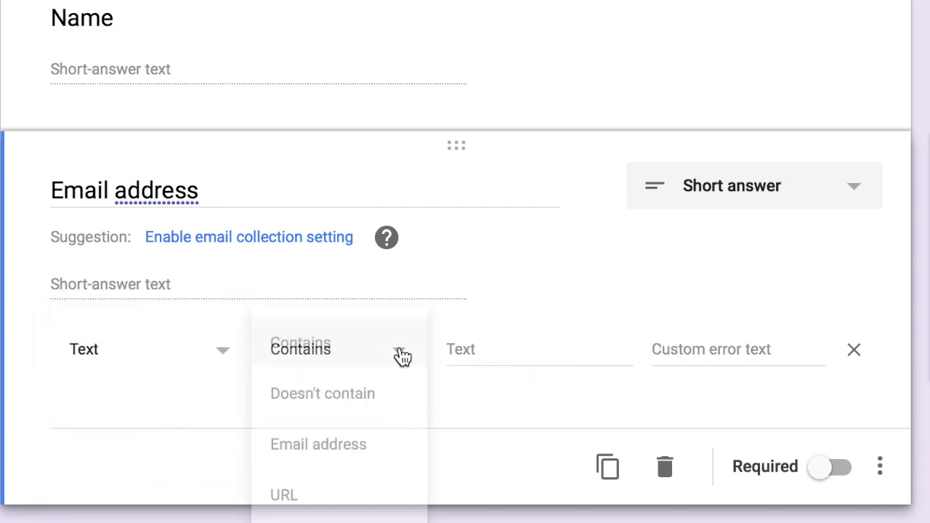
{"action": "left_click", "coordinate": [370, 448]}
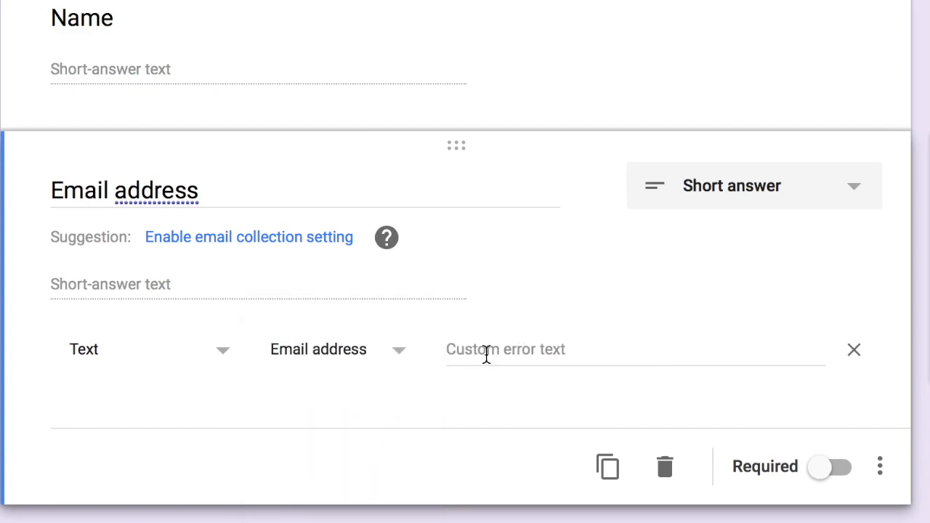
Set the validation's custom error text to 'please enter a valid email'
{"action": "left_click", "coordinate": [543, 354]}
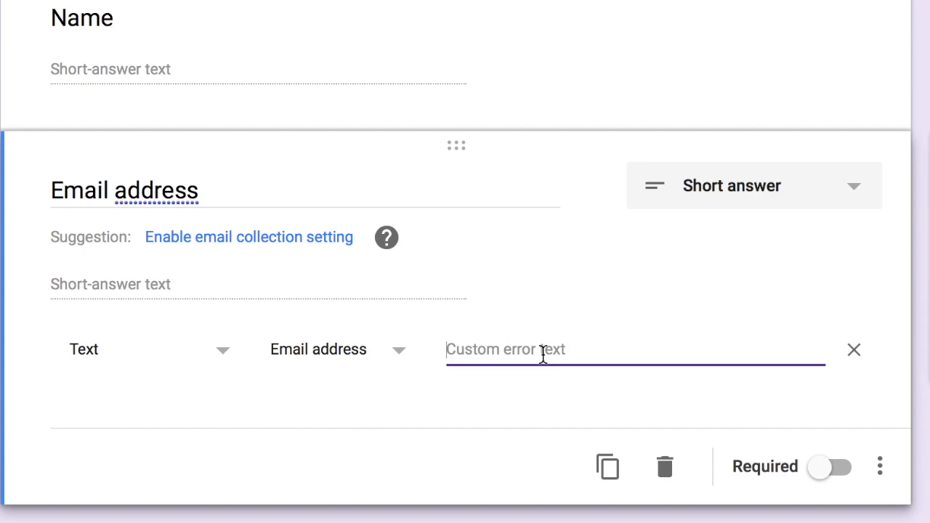
{"action": "type", "text": "pla"}
{"action": "key", "text": "BackSpace"}
{"action": "type", "text": "ease enter a valid emai"}
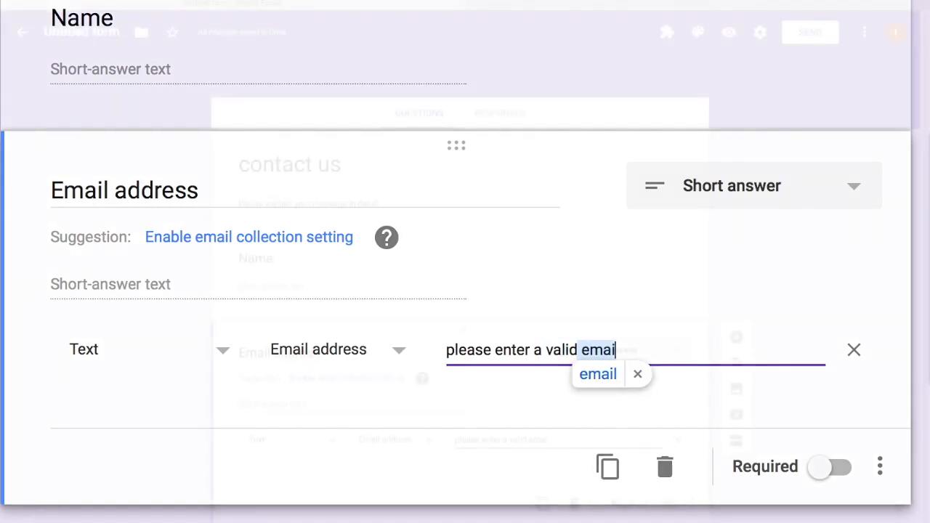
{"action": "type", "text": "l"}
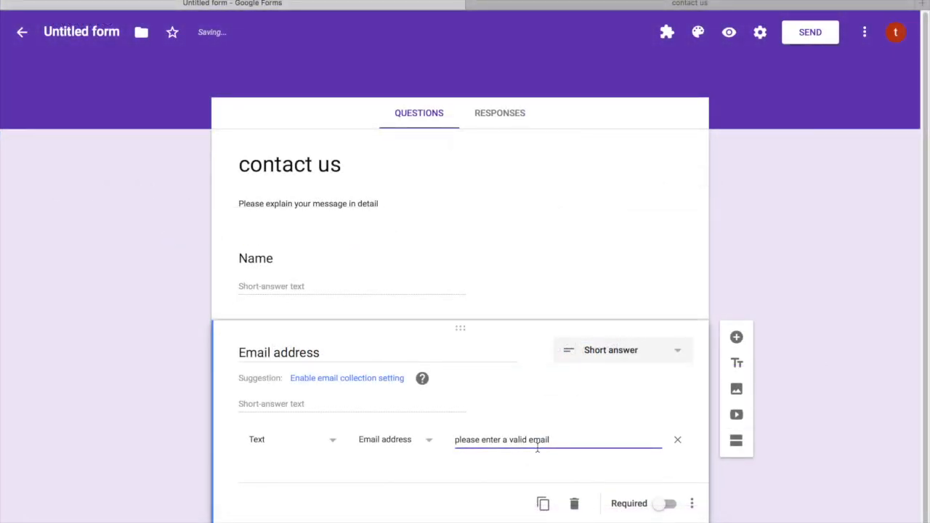
{"action": "left_click", "coordinate": [741, 499]}
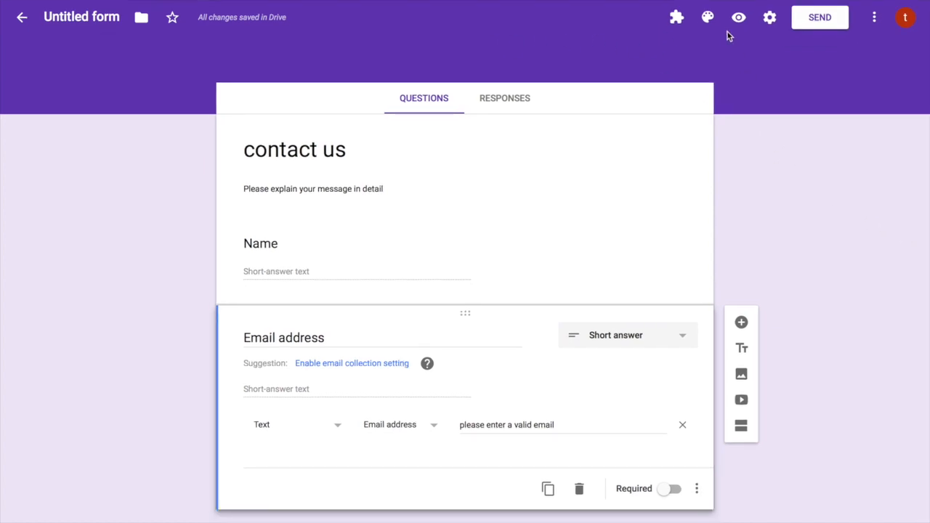
Preview the form, enter 'ghh' as the email, and confirm the 'please enter a valid email' error
{"action": "left_click", "coordinate": [739, 17]}
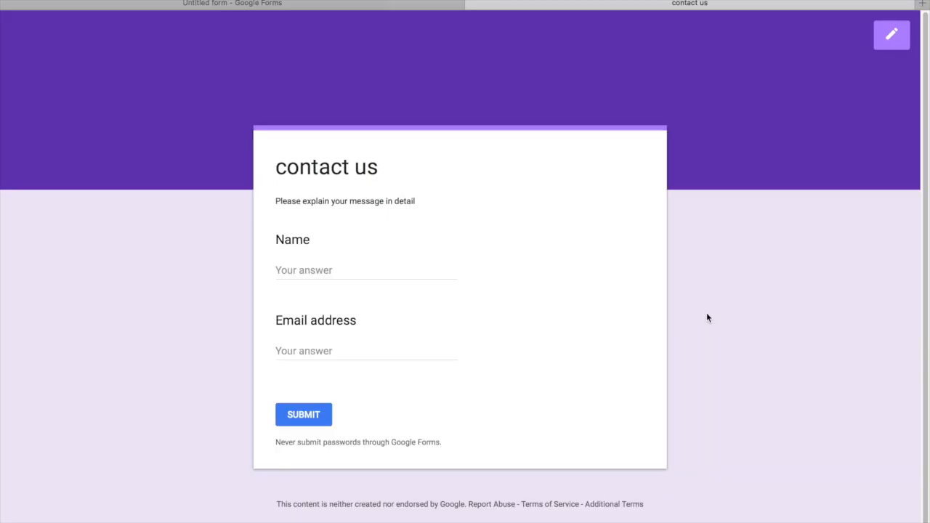
{"action": "left_click", "coordinate": [327, 350]}
{"action": "type", "text": "ghh"}
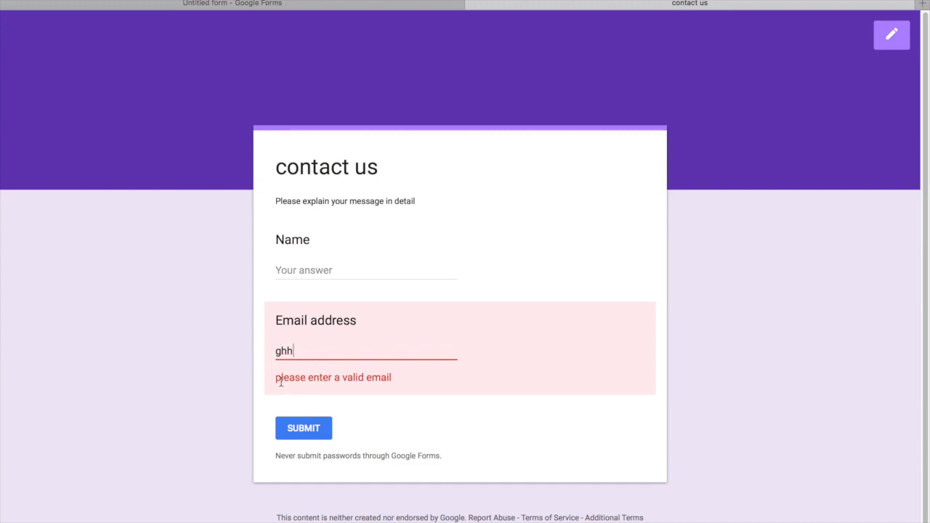
{"action": "left_click_drag", "start_coordinate": [277, 379], "coordinate": [396, 379]}
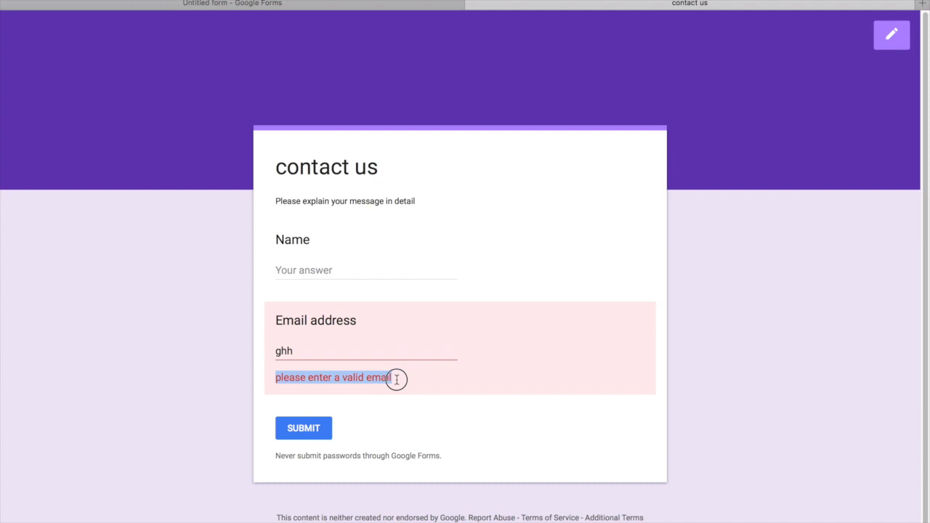
{"action": "left_click", "coordinate": [286, 4]}
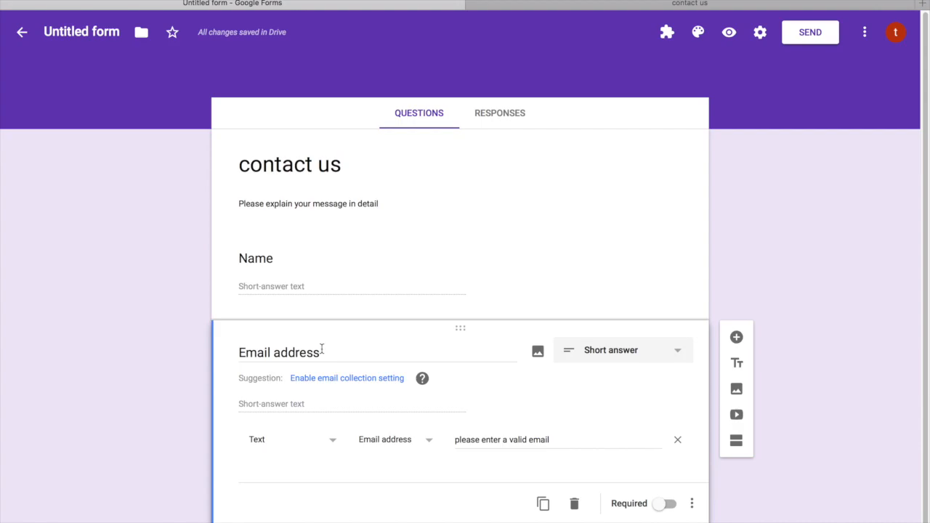
Make Email address required and add a third question titled 'Phone number'
{"action": "left_click", "coordinate": [691, 503]}
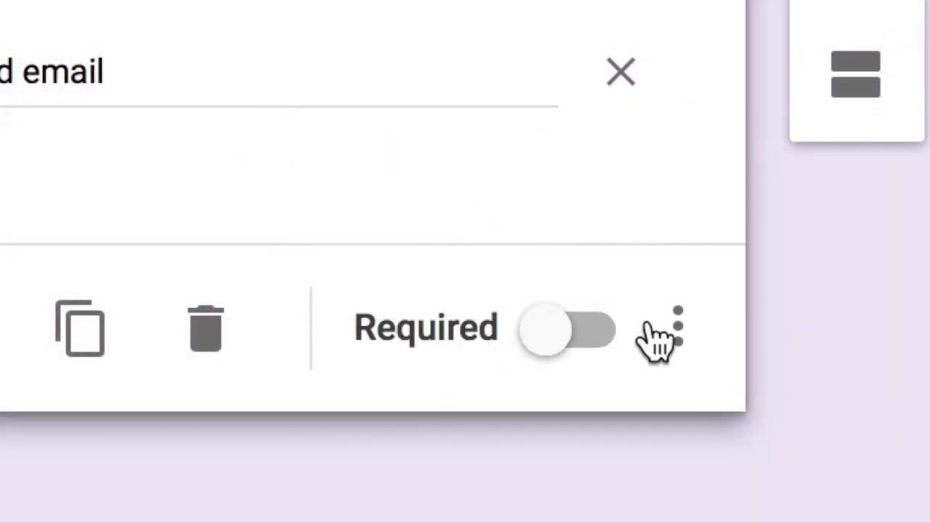
{"action": "left_click", "coordinate": [597, 330]}
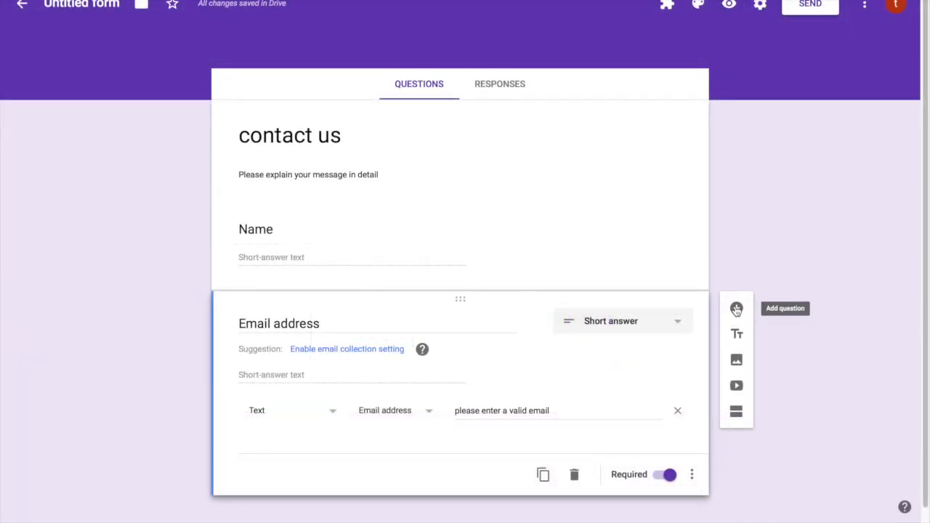
{"action": "left_click", "coordinate": [736, 310]}
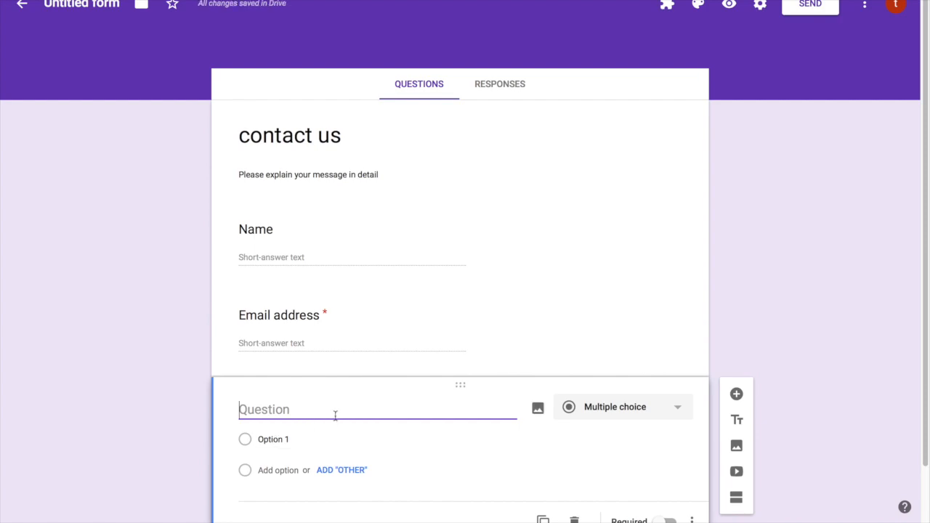
{"action": "type", "text": "phone"}
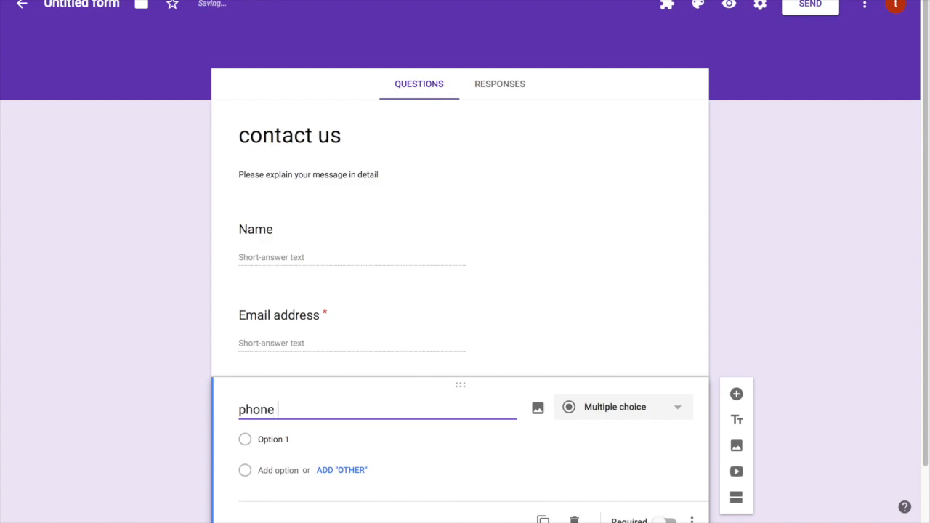
{"action": "key", "text": "BackSpace"}
{"action": "type", "text": "P"}
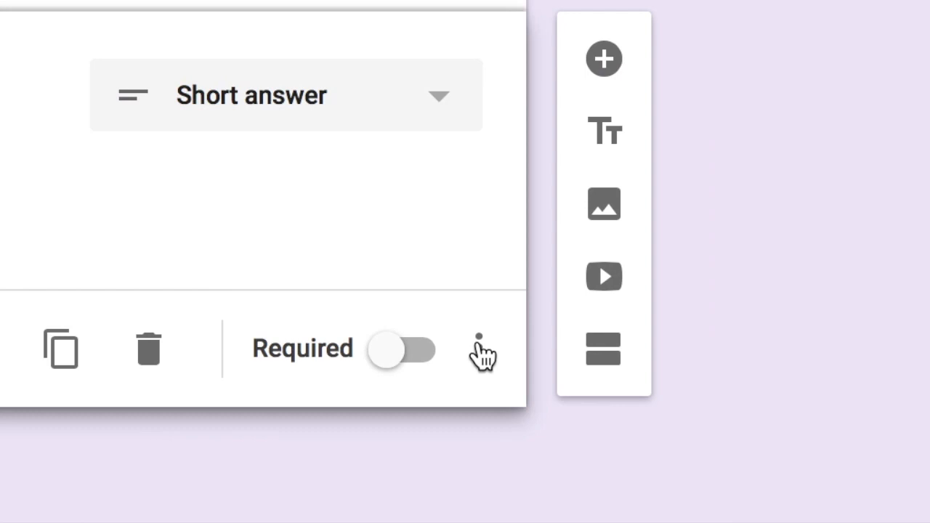
Add Number response validation to the Phone number question and bring up its comparison conditions
{"action": "left_click", "coordinate": [479, 350]}
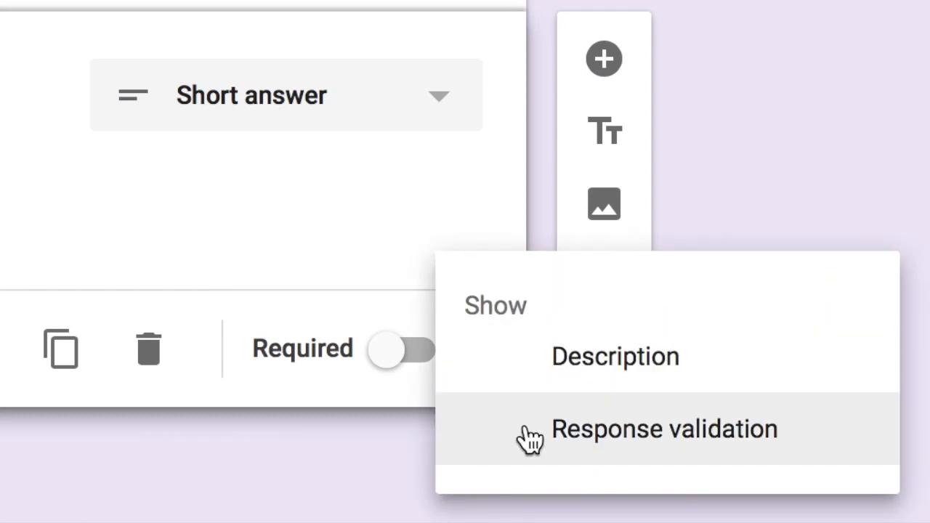
{"action": "left_click", "coordinate": [531, 438]}
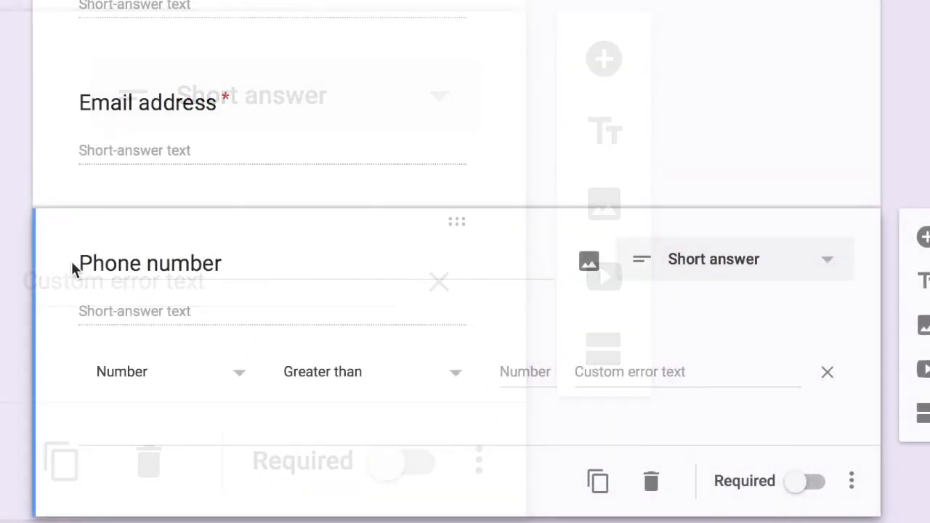
{"action": "triple_click", "coordinate": [79, 263]}
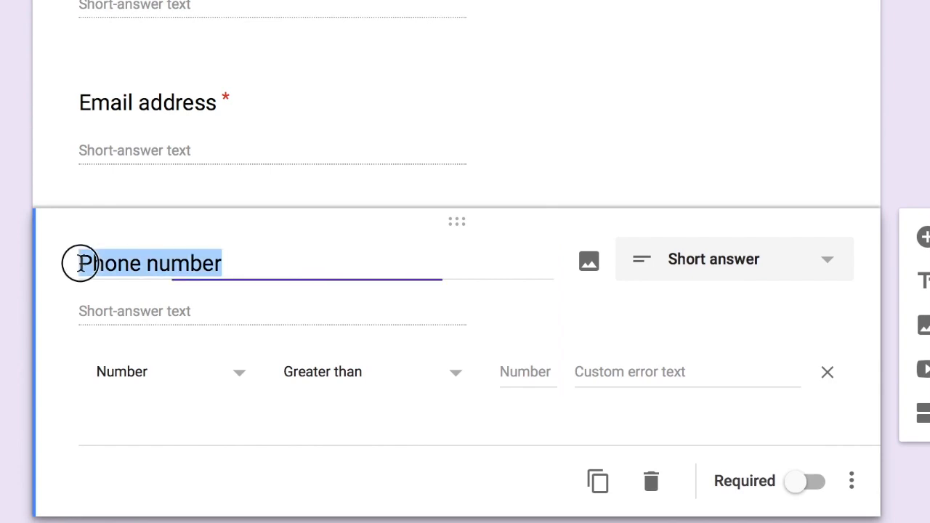
{"action": "left_click", "coordinate": [240, 263]}
{"action": "left_click_drag", "start_coordinate": [240, 263], "coordinate": [44, 278]}
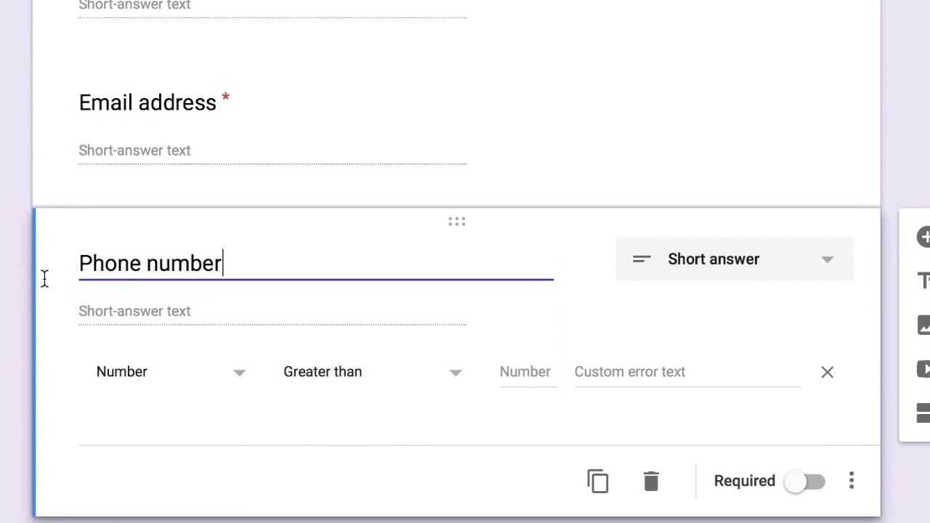
{"action": "left_click_drag", "start_coordinate": [229, 263], "coordinate": [83, 262]}
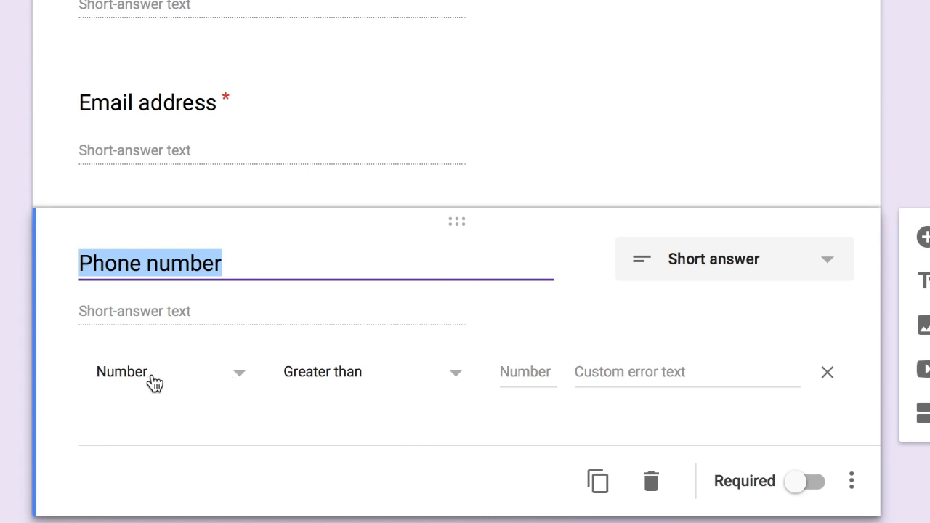
{"action": "left_click", "coordinate": [324, 374]}
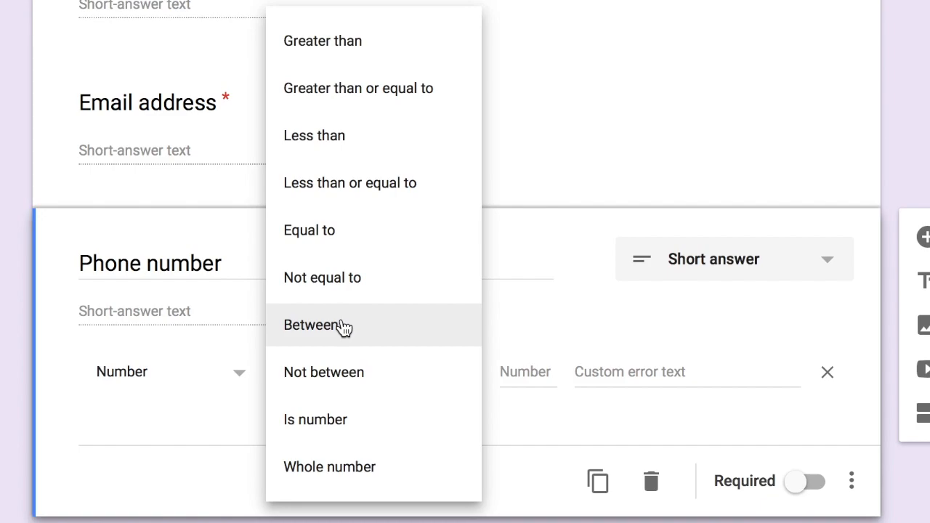
Set the phone number check to Between, with limits 10000000 and 1000000
{"action": "left_click", "coordinate": [344, 327]}
{"action": "left_click", "coordinate": [538, 378]}
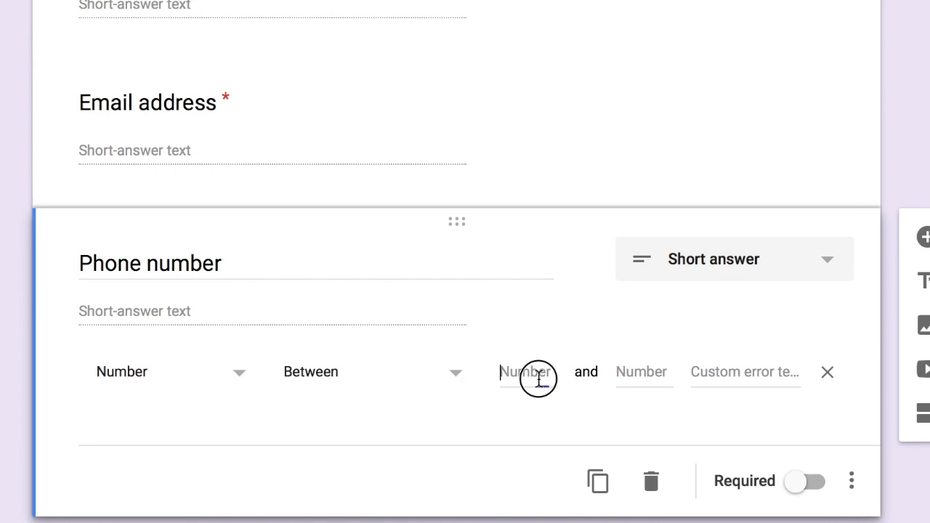
{"action": "type", "text": "1"}
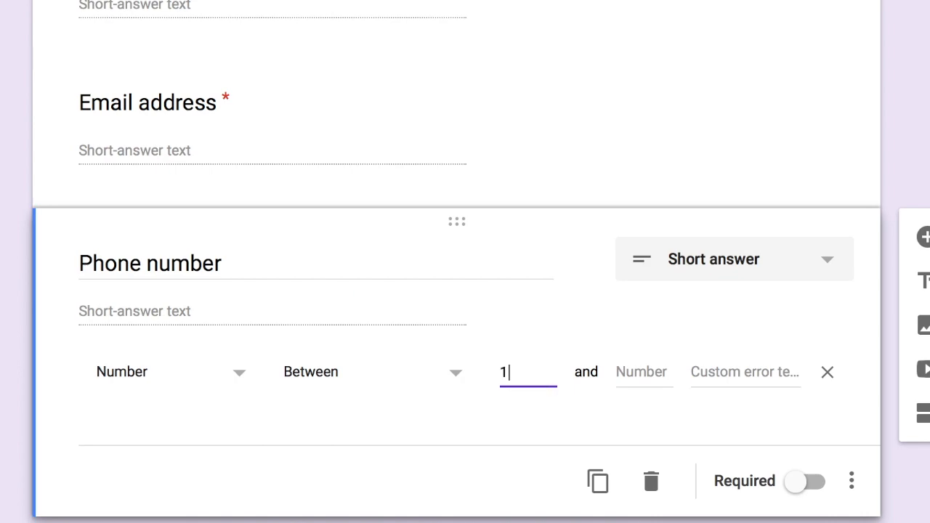
{"action": "type", "text": "000000"}
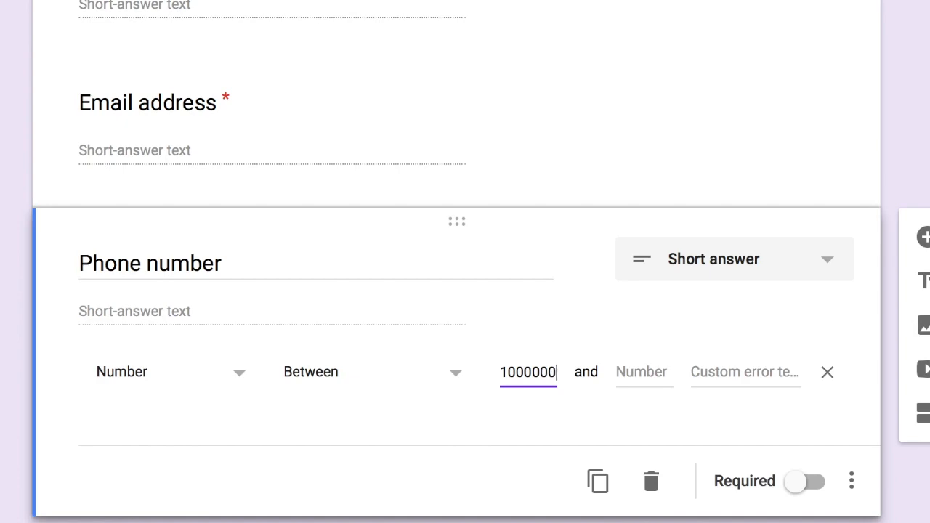
{"action": "type", "text": "0"}
{"action": "left_click", "coordinate": [615, 370]}
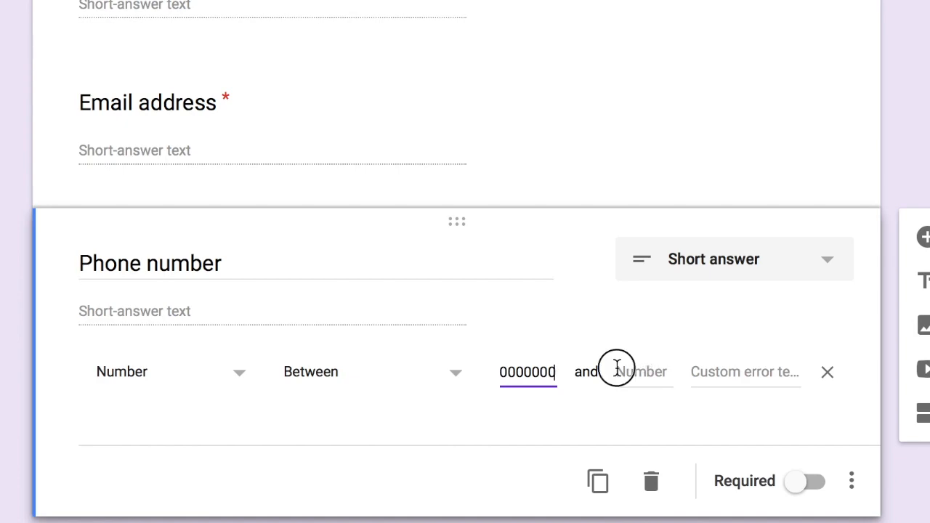
{"action": "type", "text": "1"}
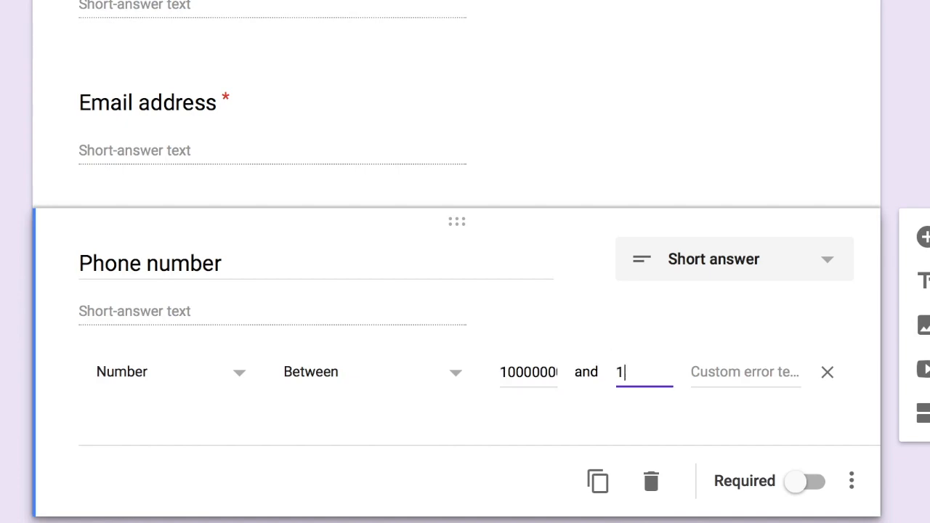
{"action": "type", "text": "000000"}
{"action": "left_click", "coordinate": [541, 377]}
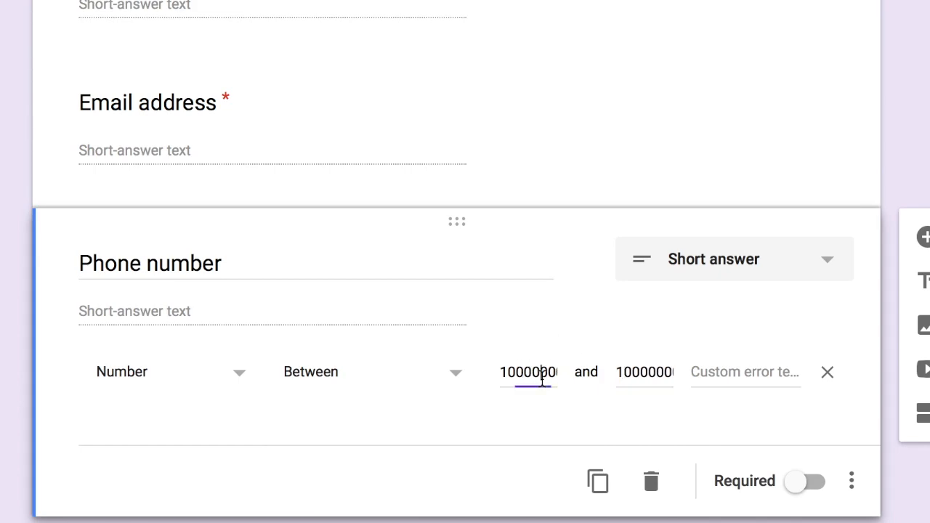
{"action": "key", "text": "Right"}
{"action": "key", "text": "Right"}
{"action": "key", "text": "Right"}
{"action": "key", "text": "Right"}
{"action": "key", "text": "Right"}
{"action": "key", "text": "Home"}
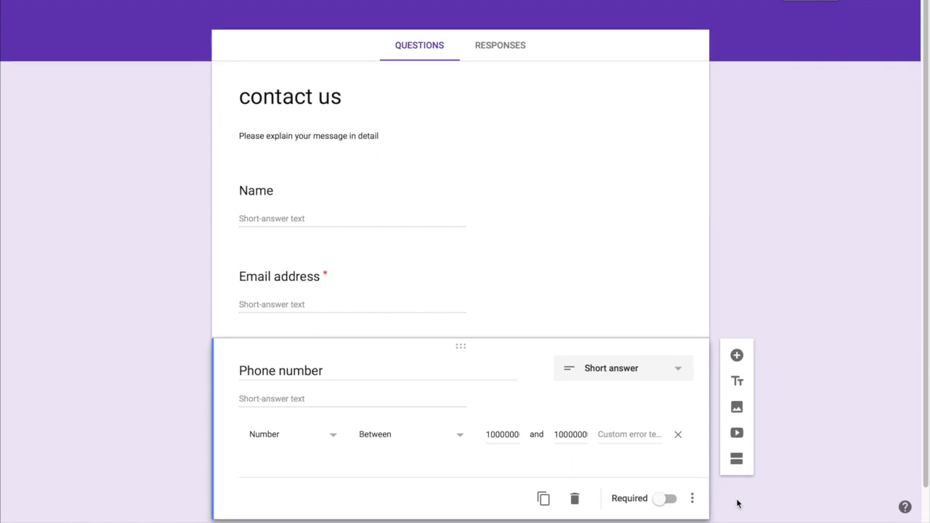
{"action": "left_click", "coordinate": [735, 6]}
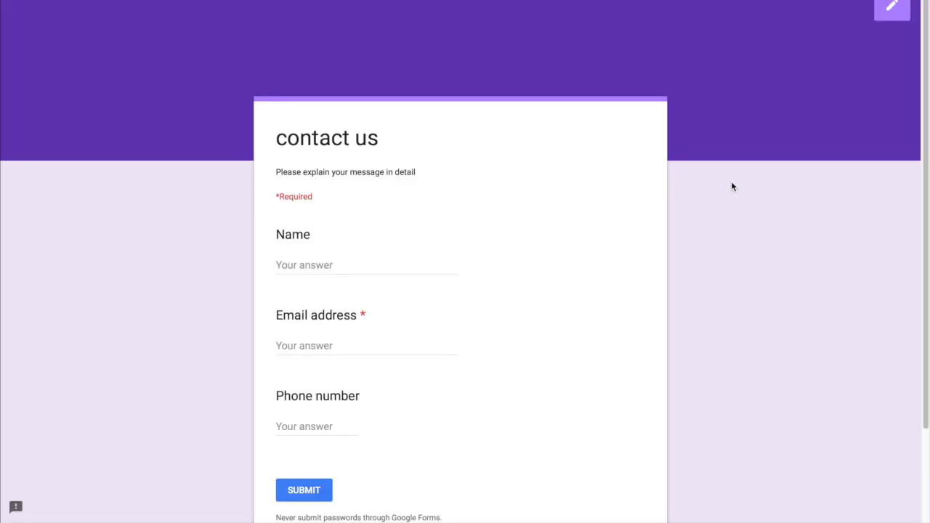
{"action": "left_click", "coordinate": [315, 423]}
{"action": "type", "text": "1234"}
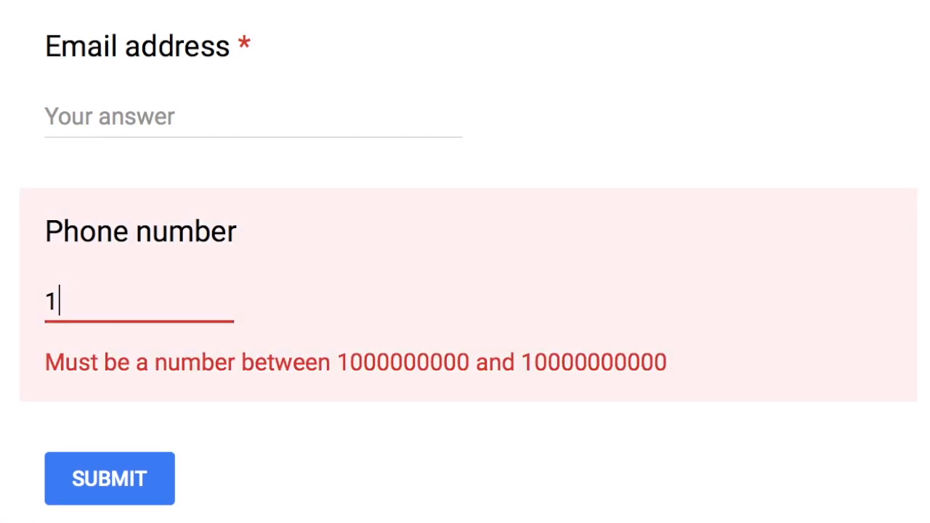
{"action": "type", "text": "567890"}
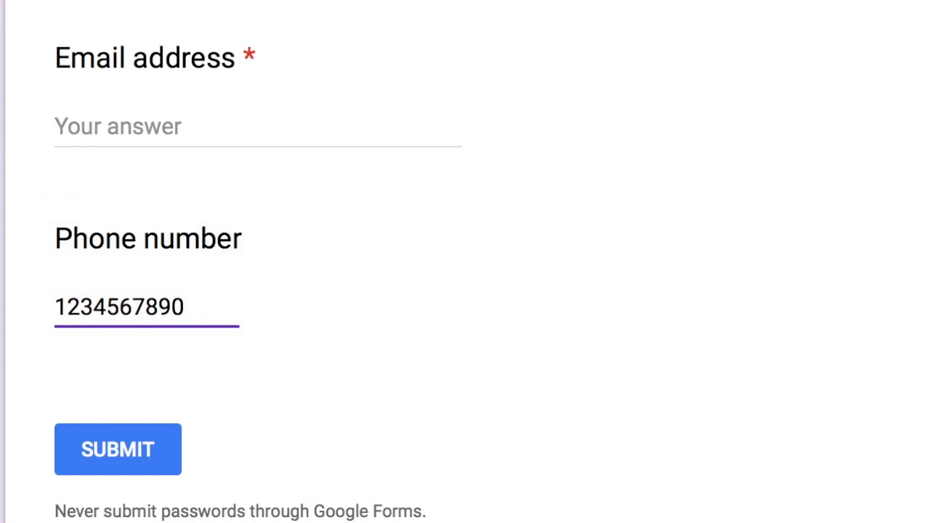
{"action": "type", "text": "9"}
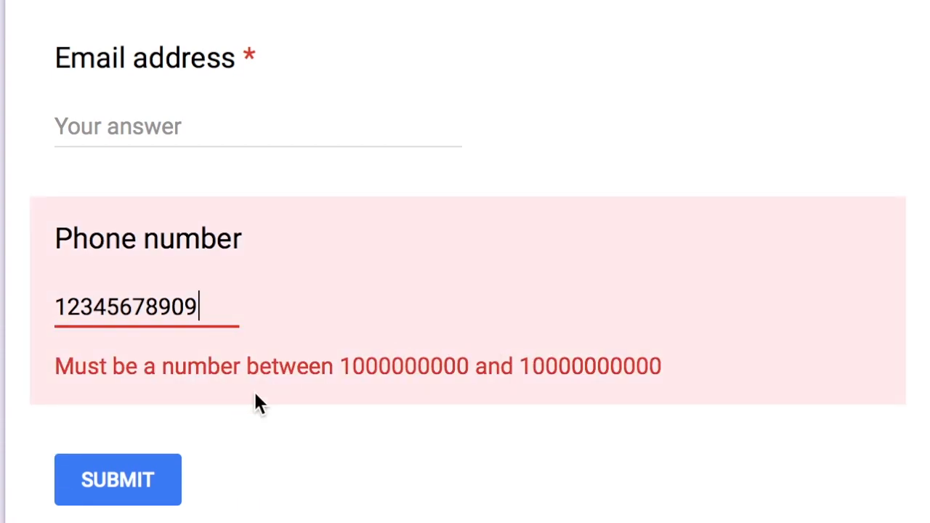
{"action": "left_click_drag", "start_coordinate": [53, 366], "coordinate": [630, 393]}
{"action": "left_click", "coordinate": [613, 415]}
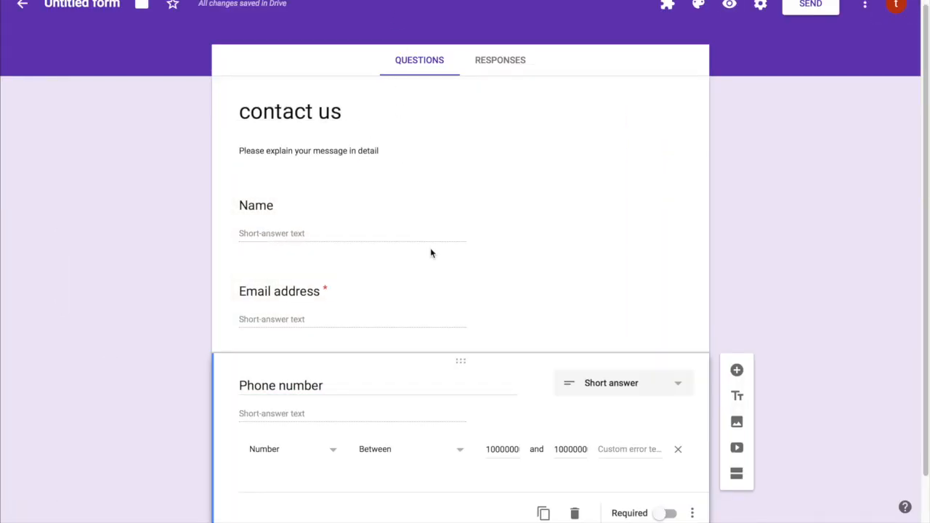
Type 'please enter' as the Phone number validation's custom error message
{"action": "left_click", "coordinate": [627, 449]}
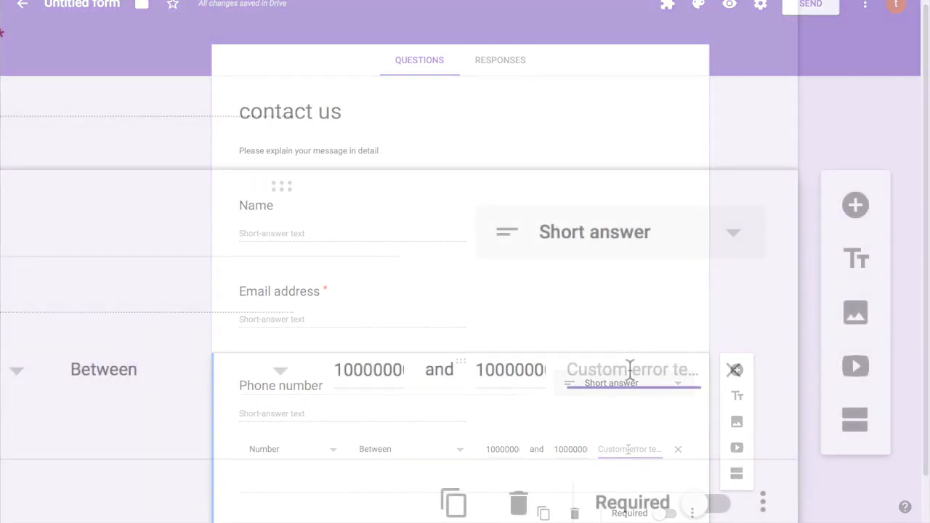
{"action": "type", "text": "please"}
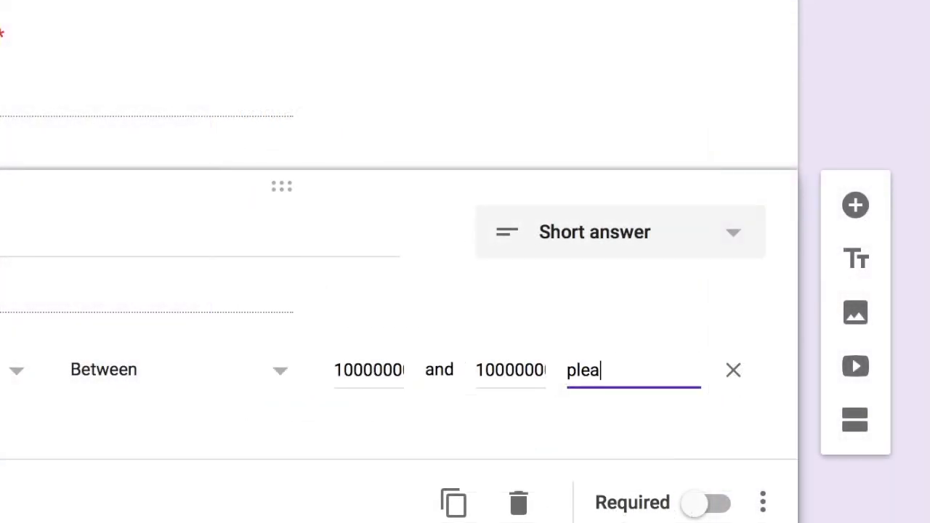
{"action": "type", "text": " enter a val"}
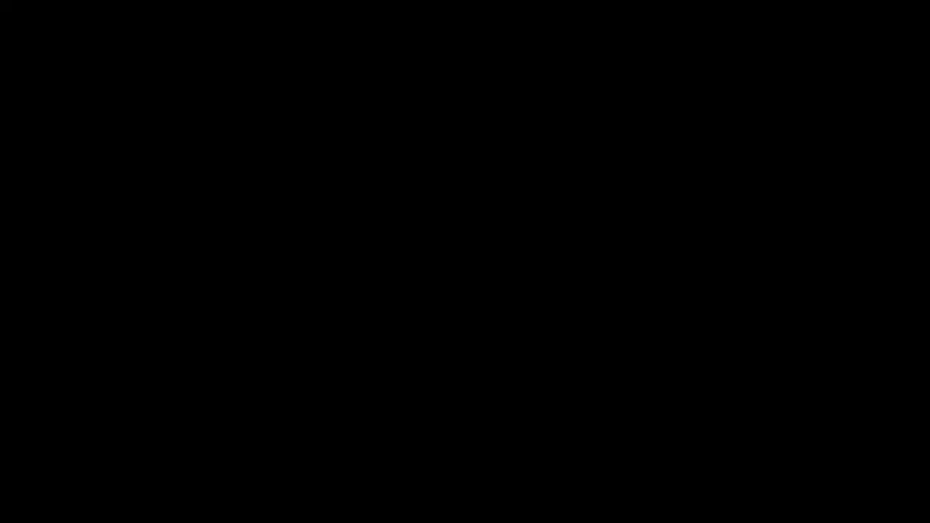
{"action": "scroll", "coordinate": [774, 433], "scroll_direction": "down", "scroll_amount": 2}
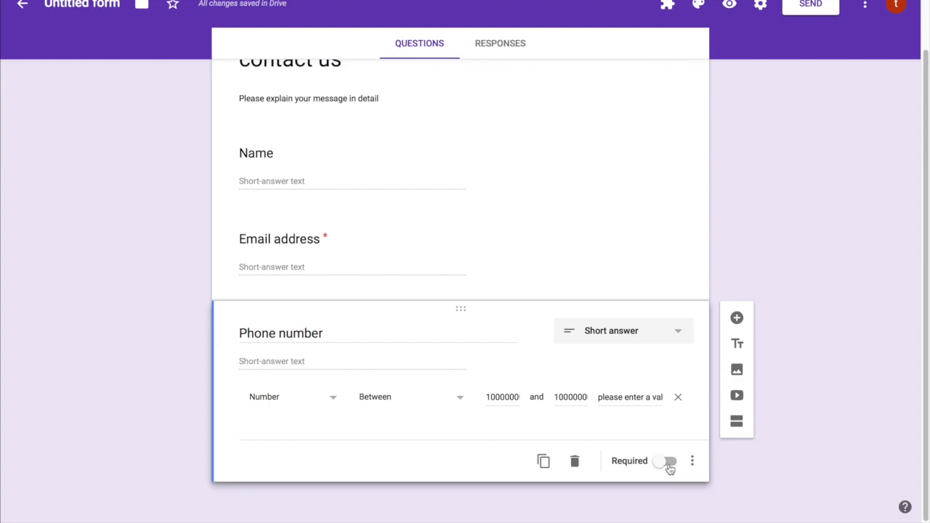
Add a new question below Phone number and title it 'Messag'
{"action": "left_click", "coordinate": [737, 318]}
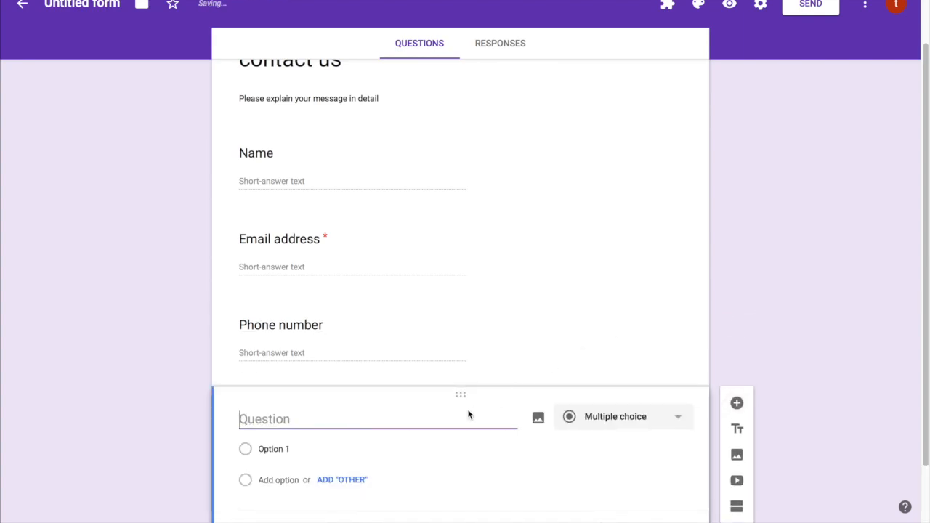
{"action": "type", "text": "M"}
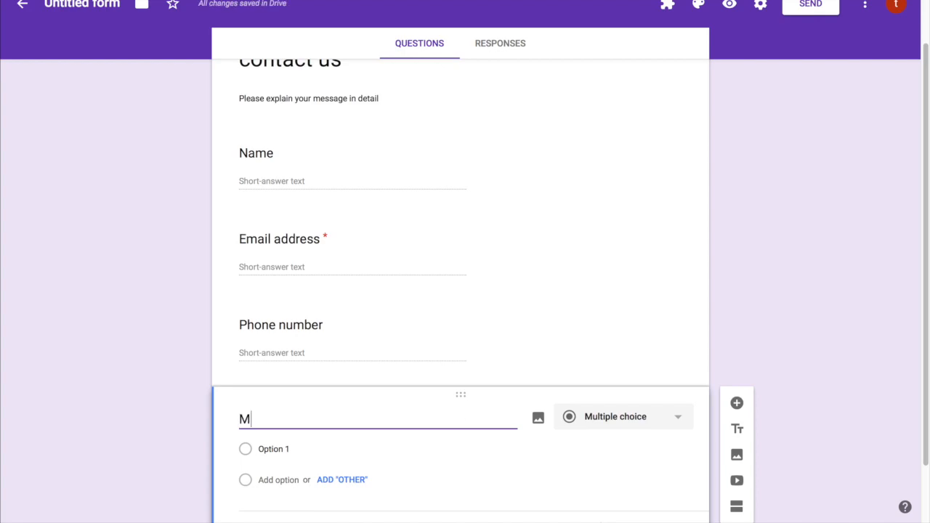
{"action": "type", "text": "essa"}
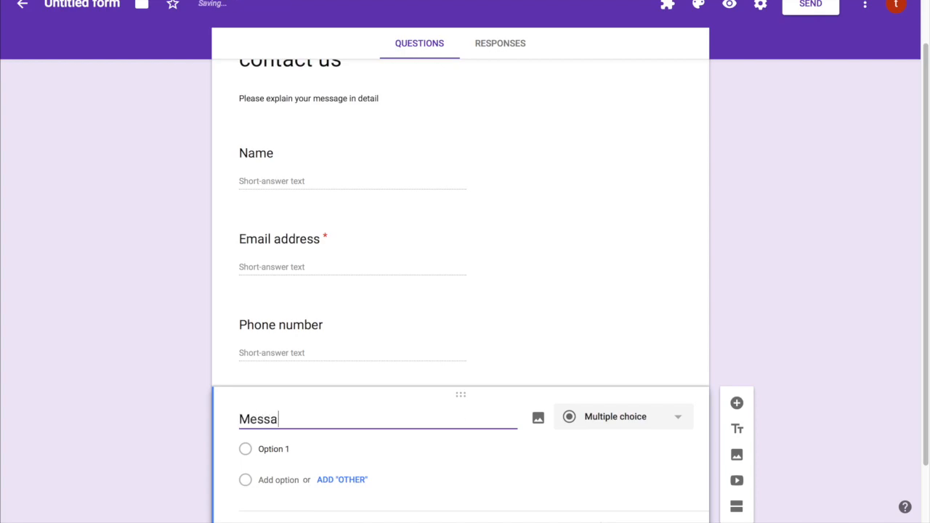
{"action": "type", "text": "ge"}
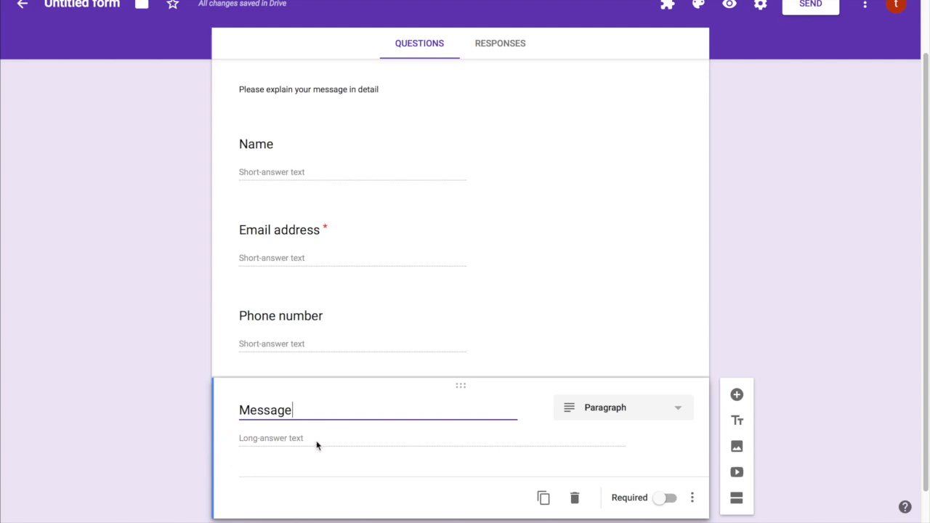
Make the Message question required and give it Length response validation
{"action": "left_click", "coordinate": [673, 500]}
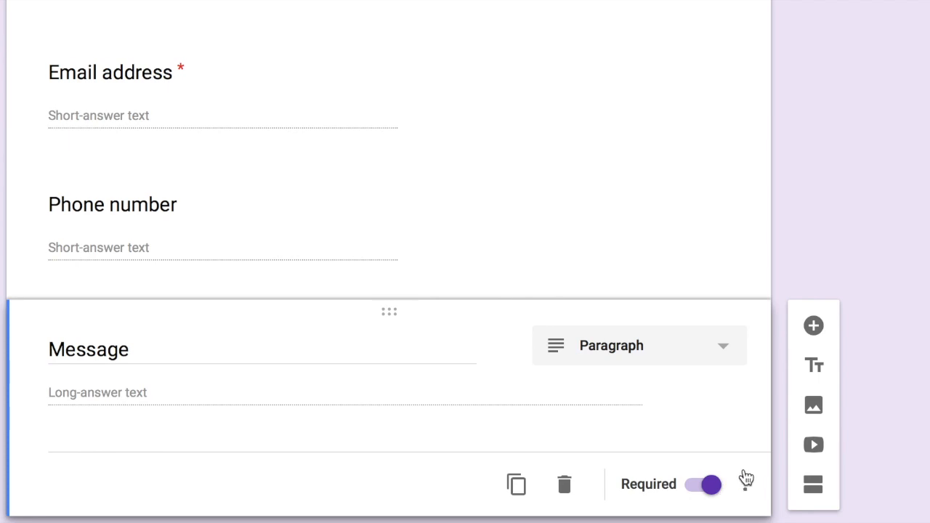
{"action": "left_click", "coordinate": [747, 480]}
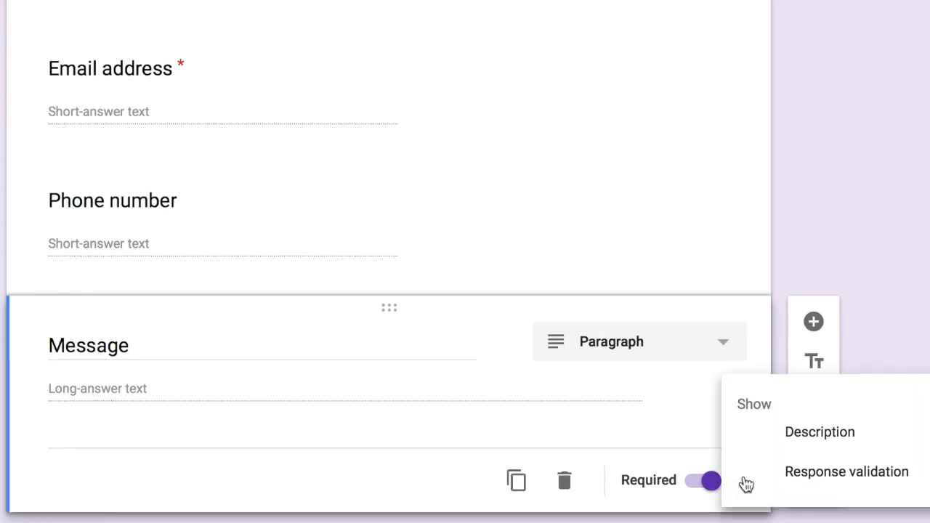
{"action": "left_click", "coordinate": [827, 486]}
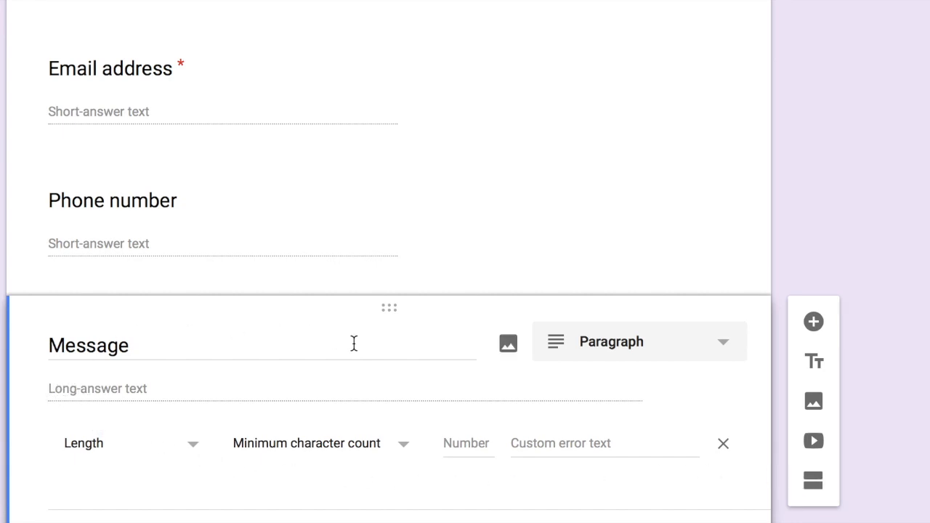
{"action": "left_click", "coordinate": [167, 454]}
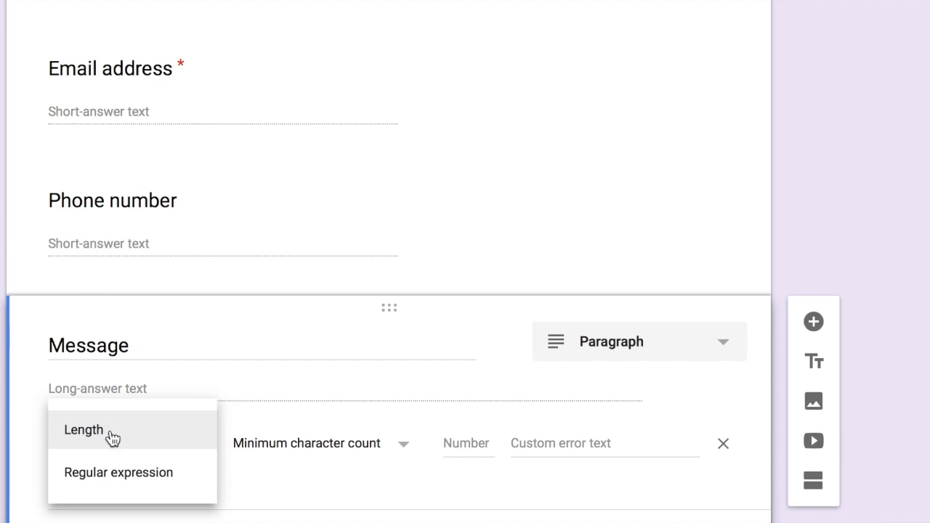
{"action": "left_click", "coordinate": [113, 434]}
{"action": "left_click", "coordinate": [107, 440]}
{"action": "left_click", "coordinate": [112, 472]}
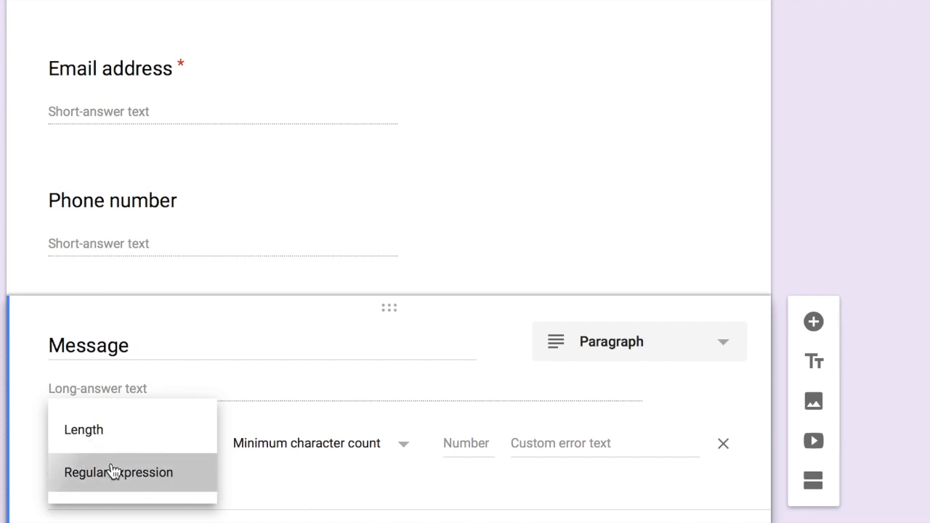
{"action": "left_click", "coordinate": [282, 443]}
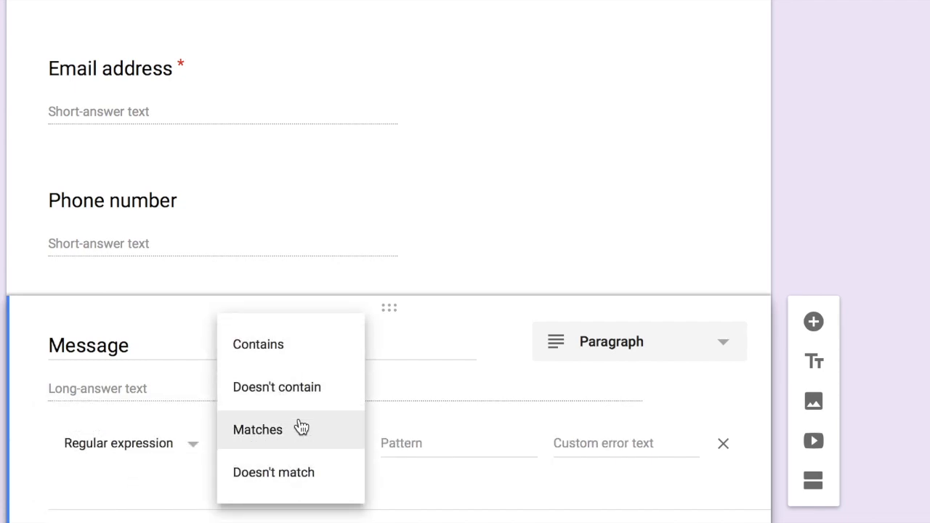
{"action": "left_click", "coordinate": [152, 469]}
{"action": "left_click", "coordinate": [179, 448]}
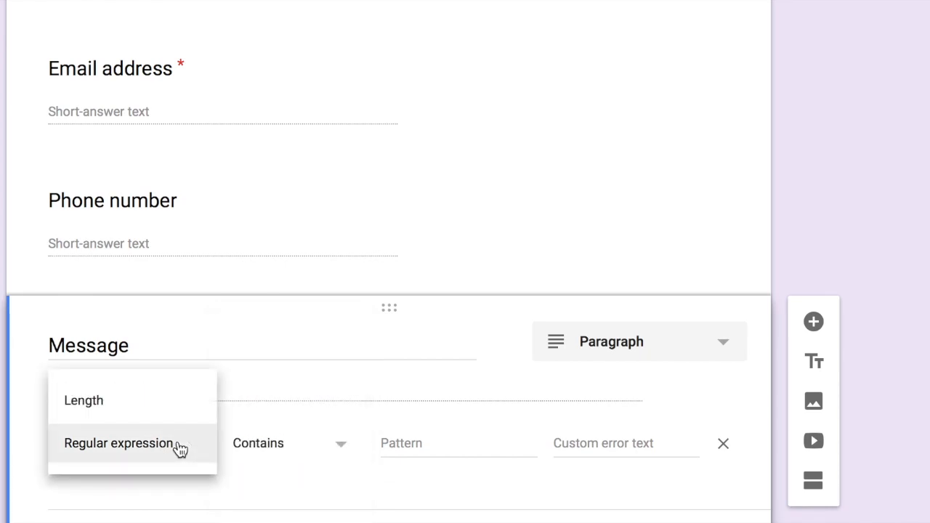
{"action": "left_click", "coordinate": [170, 414]}
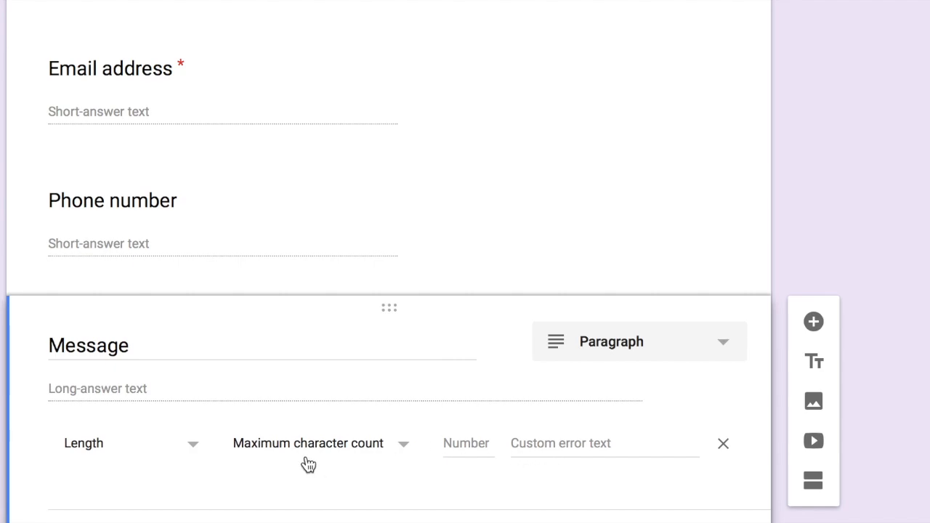
Set the maximum character count to 2000, with error text 'Should contain max characters of 2000 only'
{"action": "left_click", "coordinate": [448, 440]}
{"action": "type", "text": "2000"}
{"action": "left_click", "coordinate": [531, 441]}
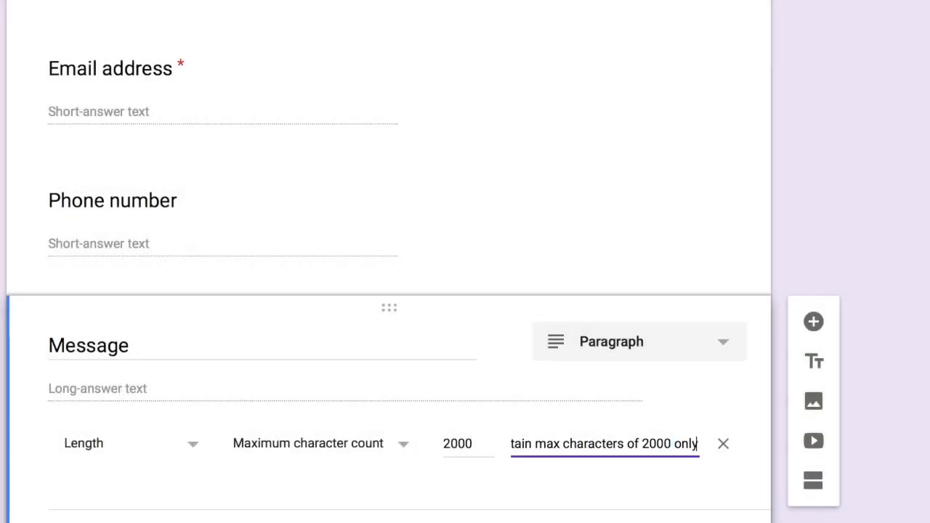
{"action": "left_click", "coordinate": [534, 494]}
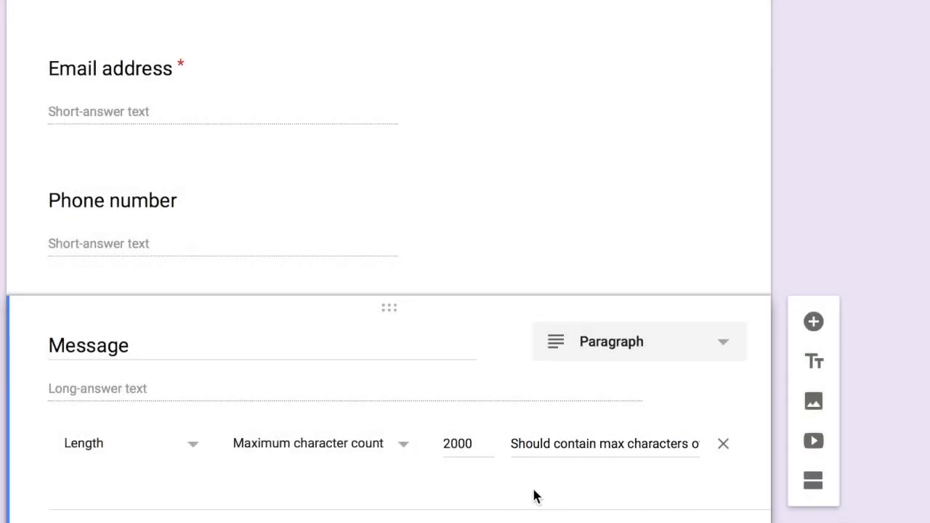
Preview the contact us form as a respondent in a new tab
{"action": "scroll", "coordinate": [599, 490], "scroll_direction": "down", "scroll_amount": 1}
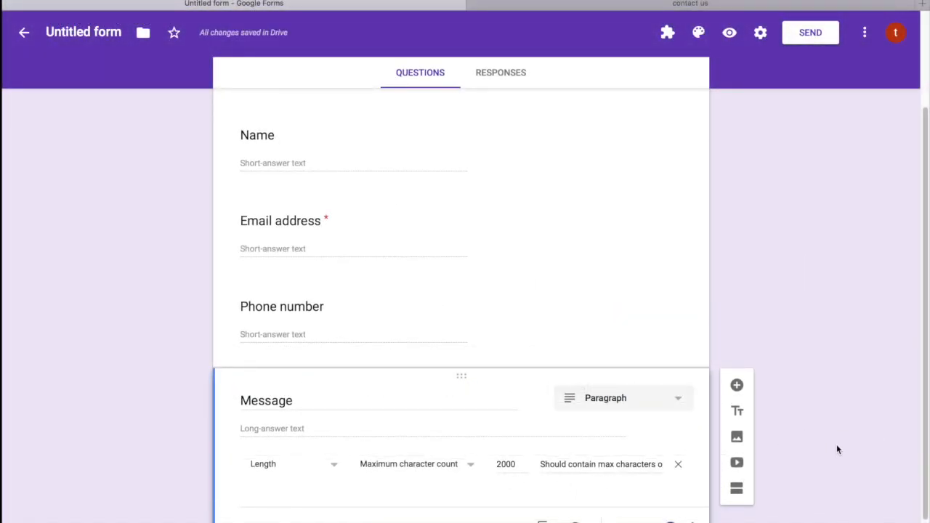
{"action": "scroll", "coordinate": [339, 474], "scroll_direction": "up", "scroll_amount": 3}
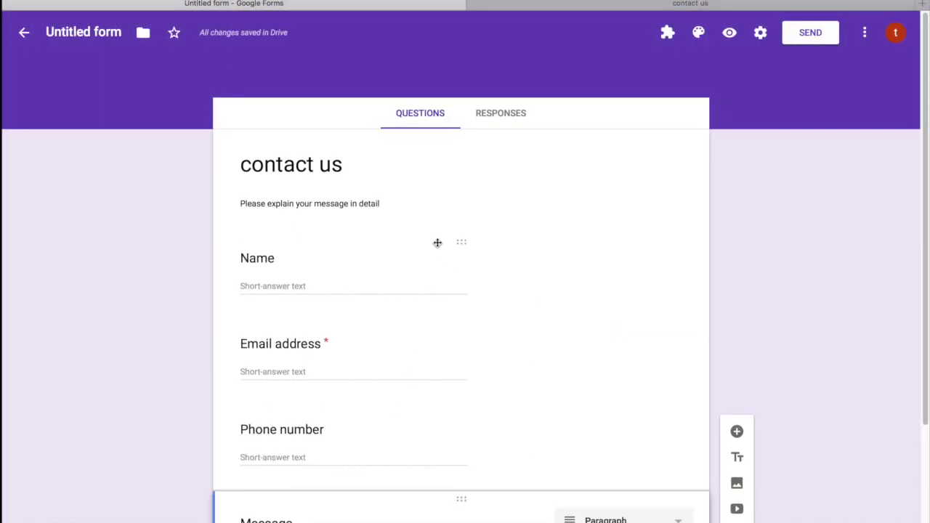
{"action": "left_click", "coordinate": [729, 32]}
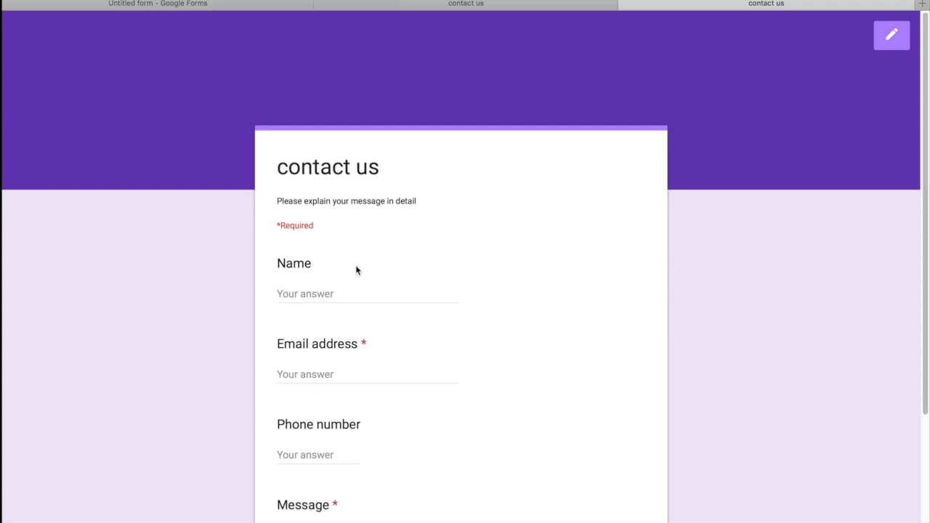
Enter a test name and e-mail, then a phone number trimmed to 10 digits so it passes
{"action": "left_click", "coordinate": [331, 295]}
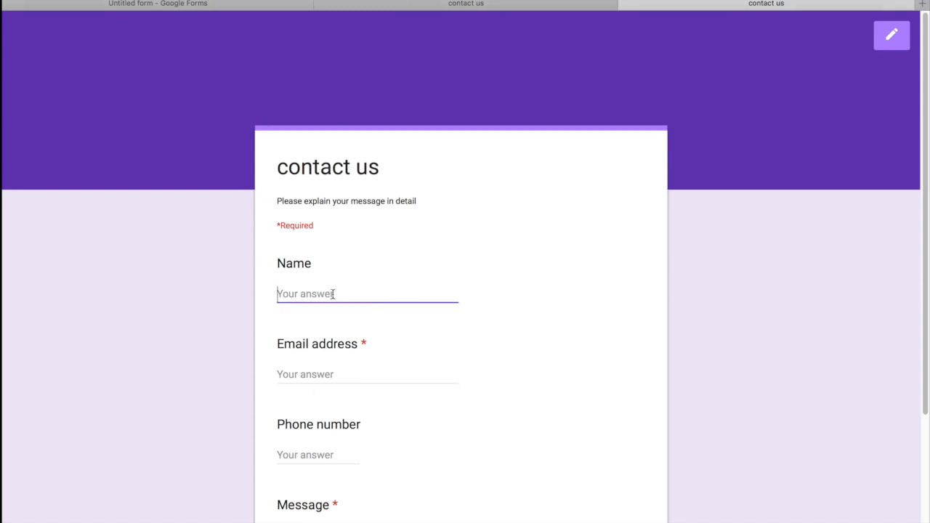
{"action": "type", "text": "sght"}
{"action": "key", "text": "Tab"}
{"action": "type", "text": "j"}
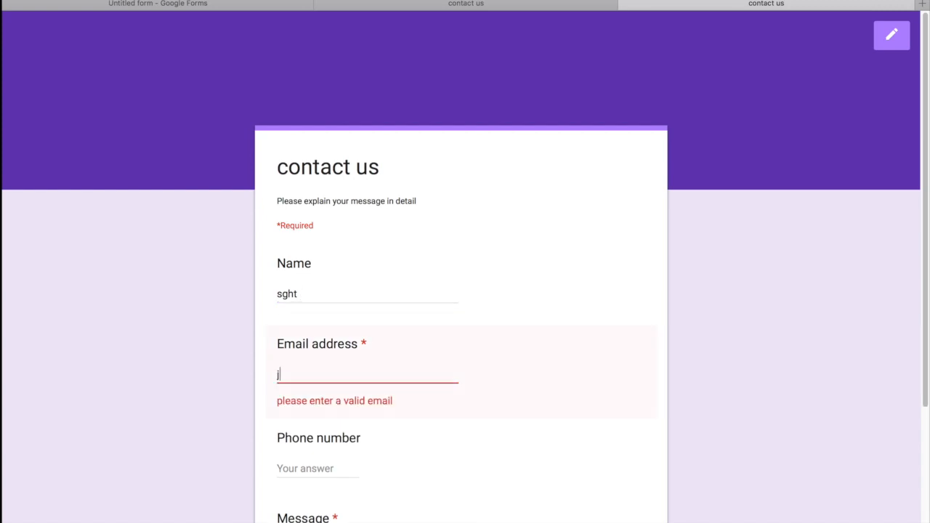
{"action": "type", "text": "ejne@"}
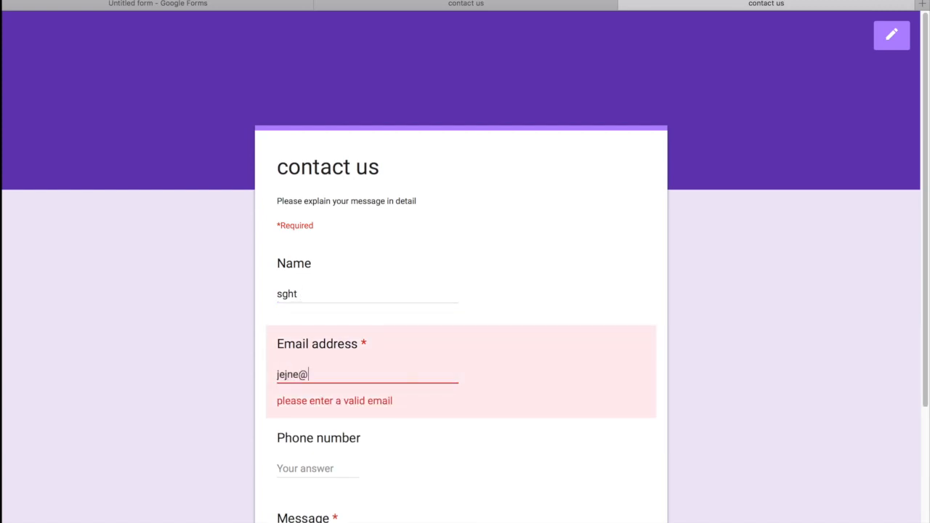
{"action": "type", "text": "dj.nm"}
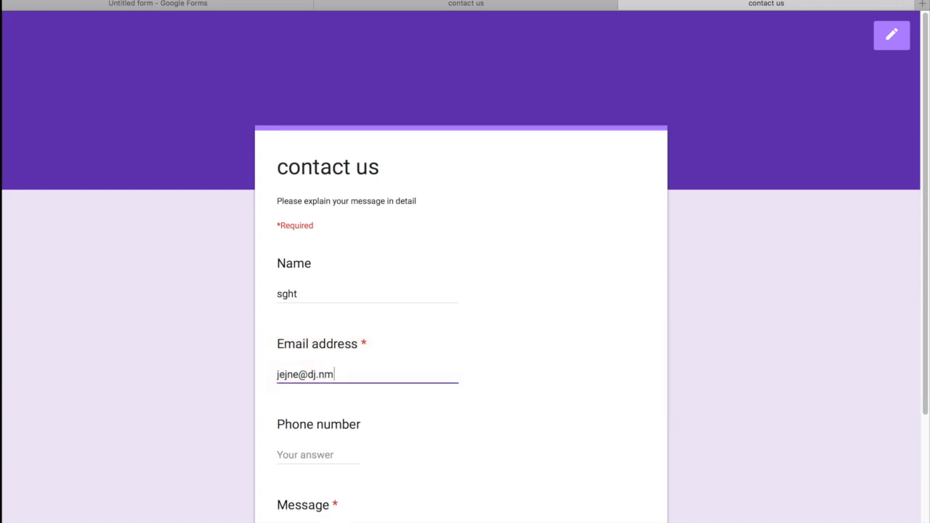
{"action": "left_click", "coordinate": [314, 453]}
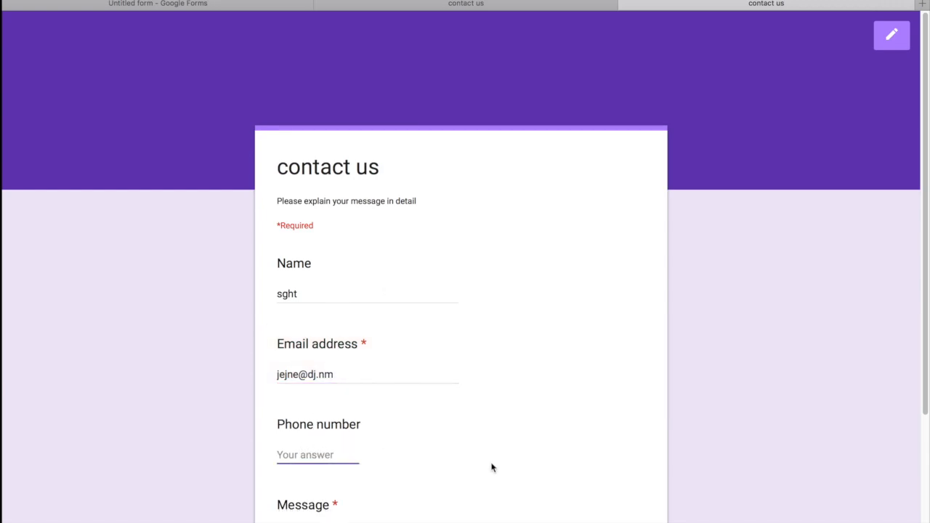
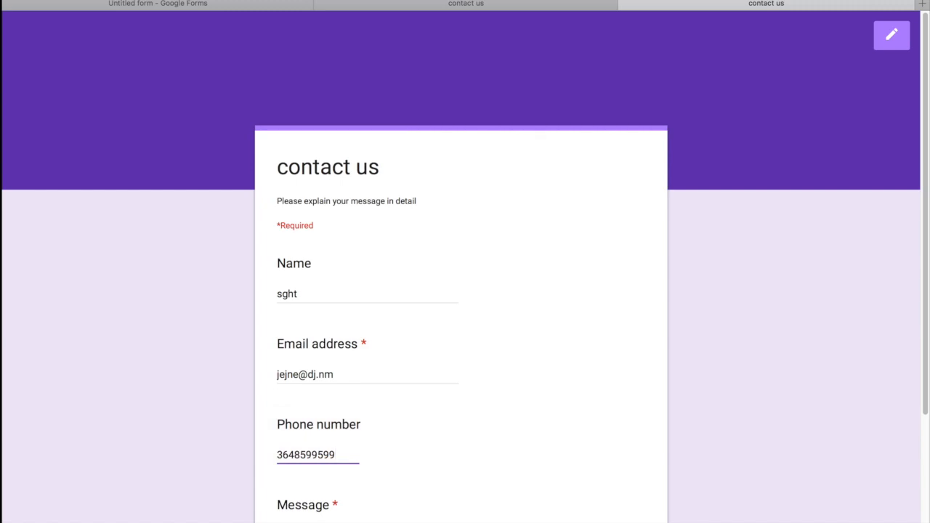
Type a long line of sample text starting 'fs' into the Message answer
{"action": "scroll", "coordinate": [504, 476], "scroll_direction": "down", "scroll_amount": 5}
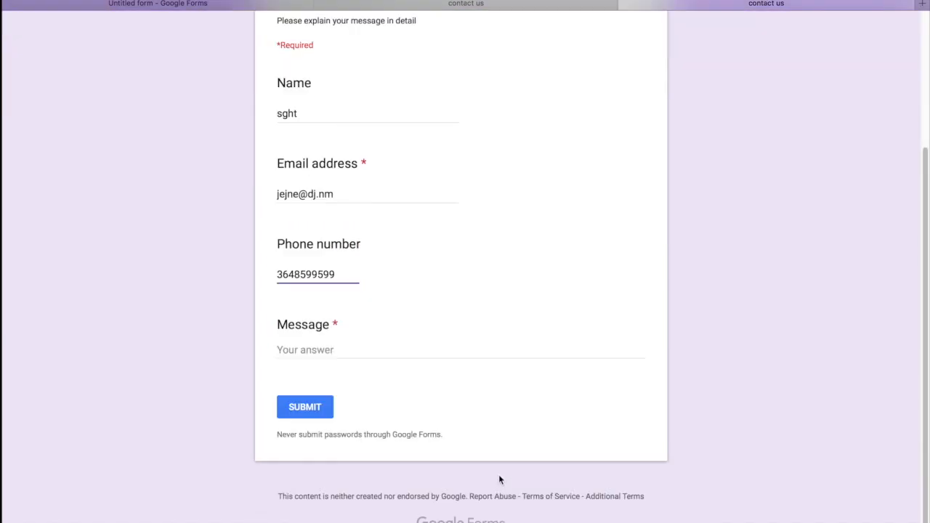
{"action": "left_click", "coordinate": [381, 348]}
{"action": "type", "text": "fs"}
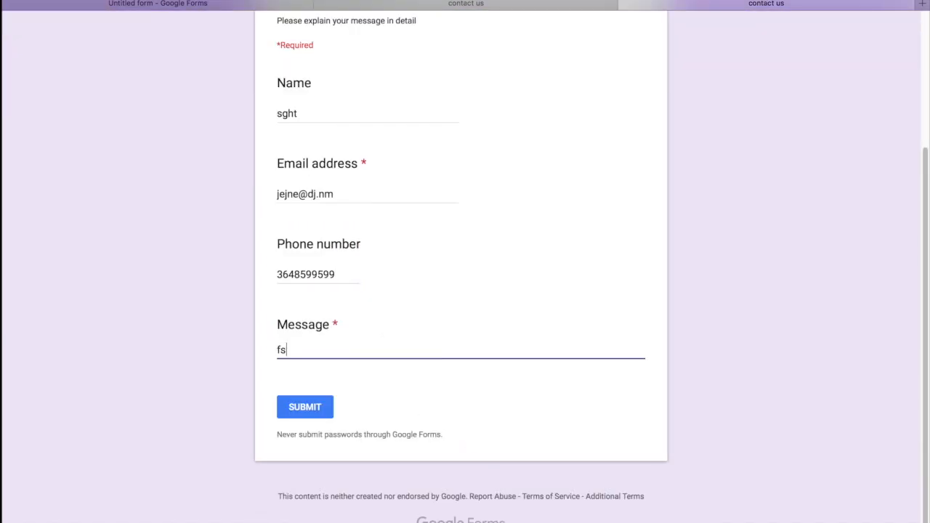
{"action": "type", "text": "bkdfgdgnkhghnvkkkkvkkvkvkkvkvkvkvkvk"}
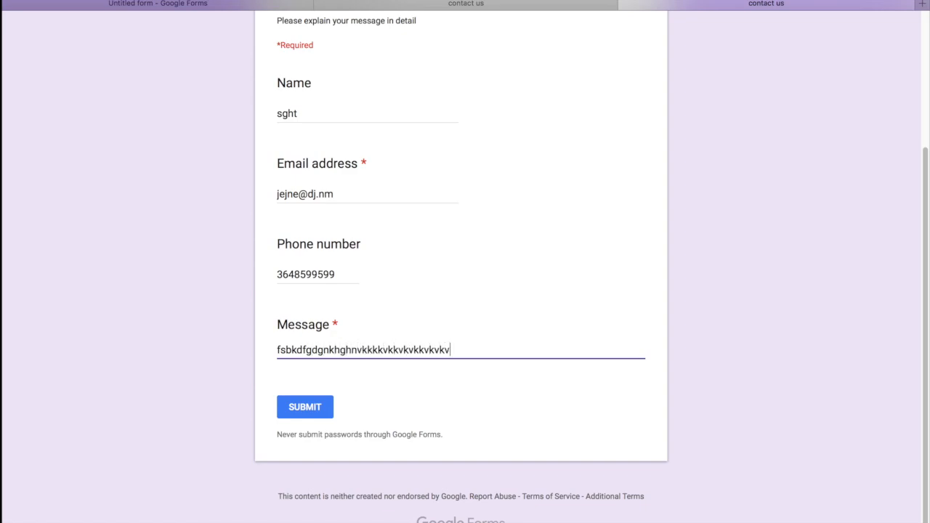
{"action": "type", "text": "vkvkkvvkkvkvkv vlv vkbmblbkmvkvlc"}
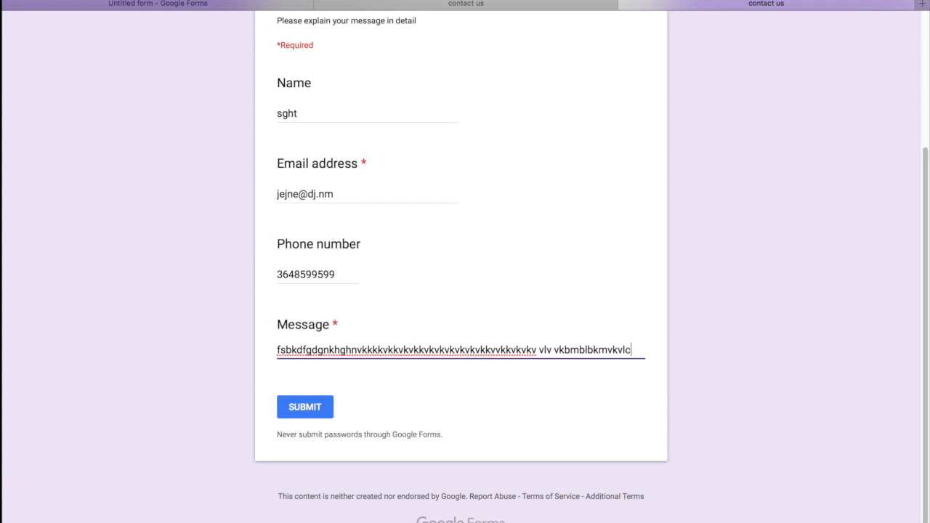